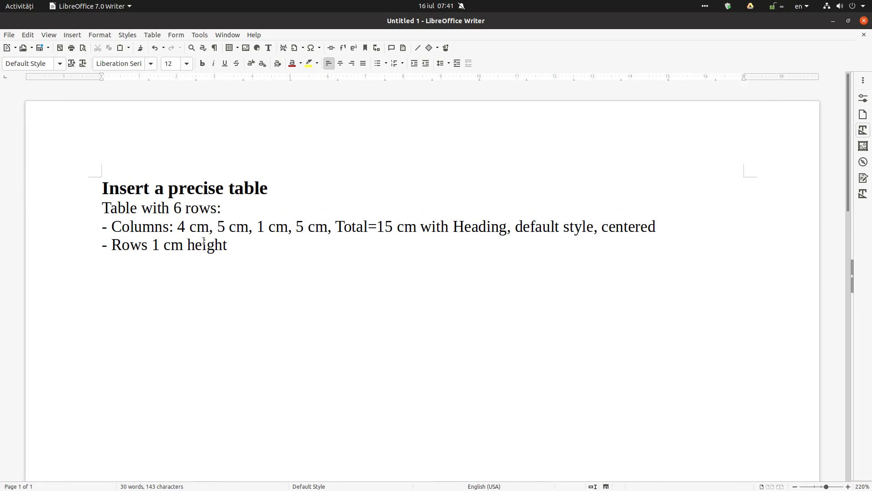
Review the written table requirements for the columns, heading, style, alignment and row height.
left_click(182, 226)
left_click(308, 224)
left_click(486, 226)
left_click(535, 226)
left_click(124, 246)
left_click(220, 245)
scroll(254, 236, "down", 2)
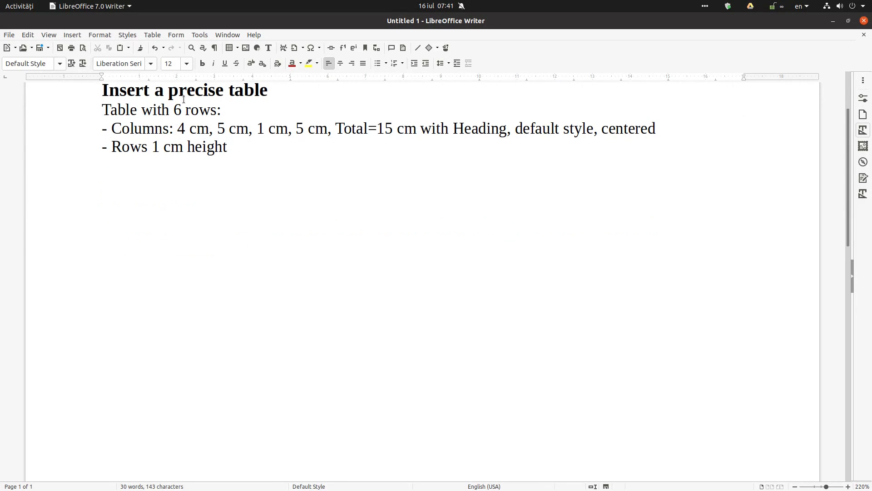
scroll(129, 214, "up", 2)
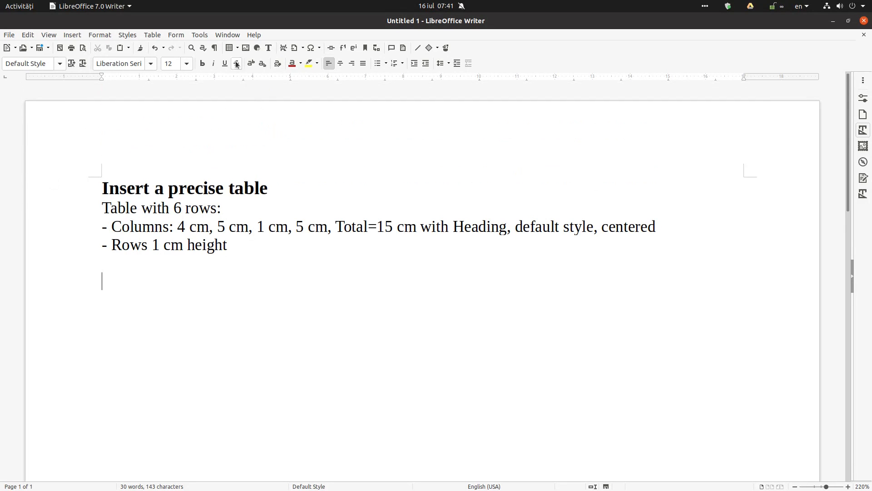
Set up a new table below the text, named MyTable, with 4 columns and 6 rows.
left_click(231, 48)
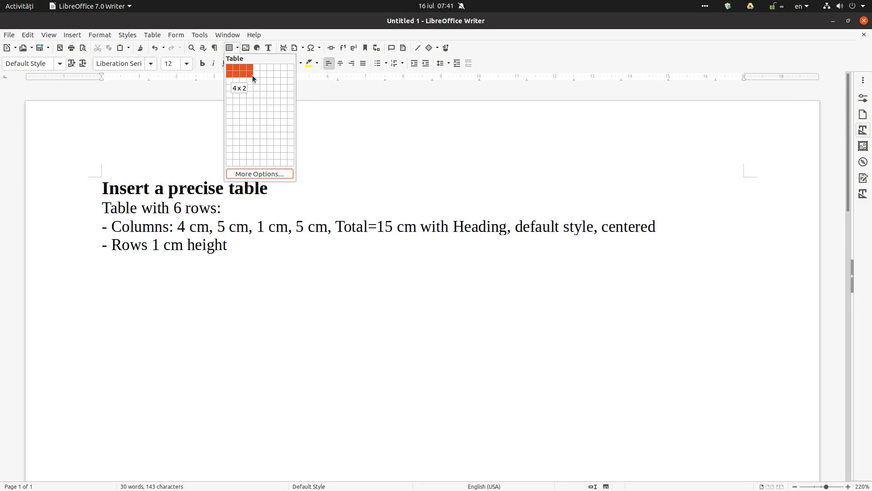
left_click(257, 174)
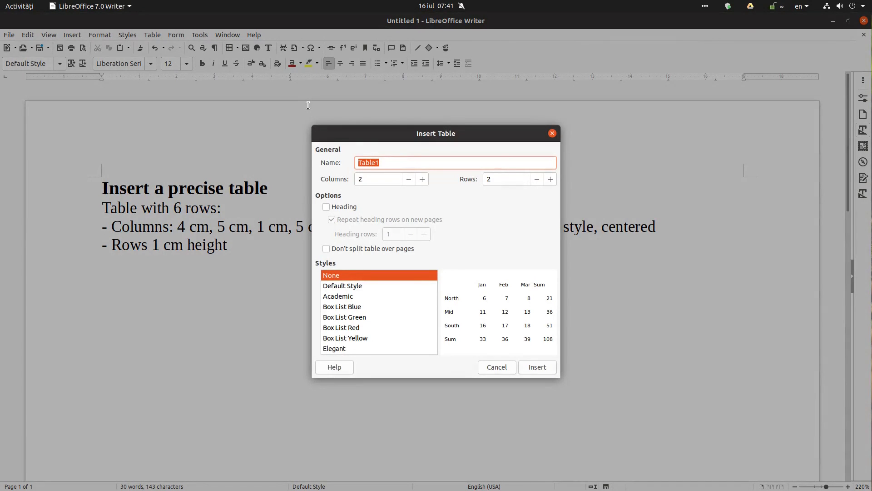
type("My")
key("Tab")
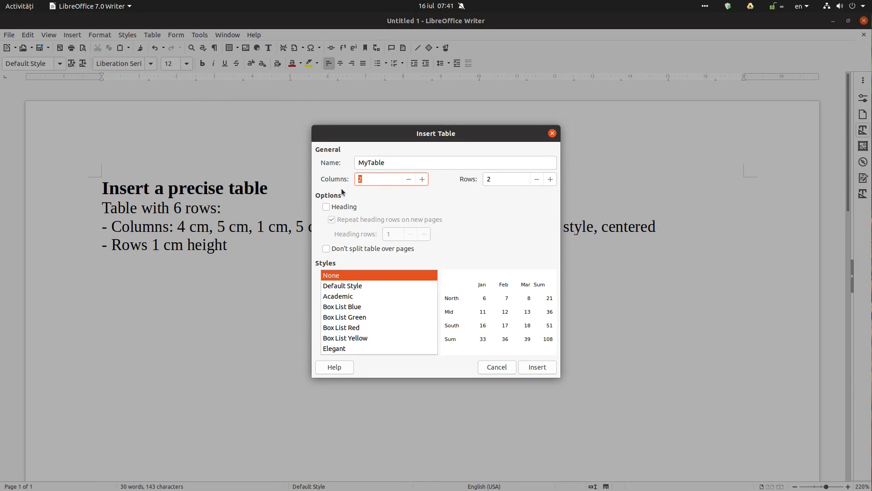
type("4")
key("Tab")
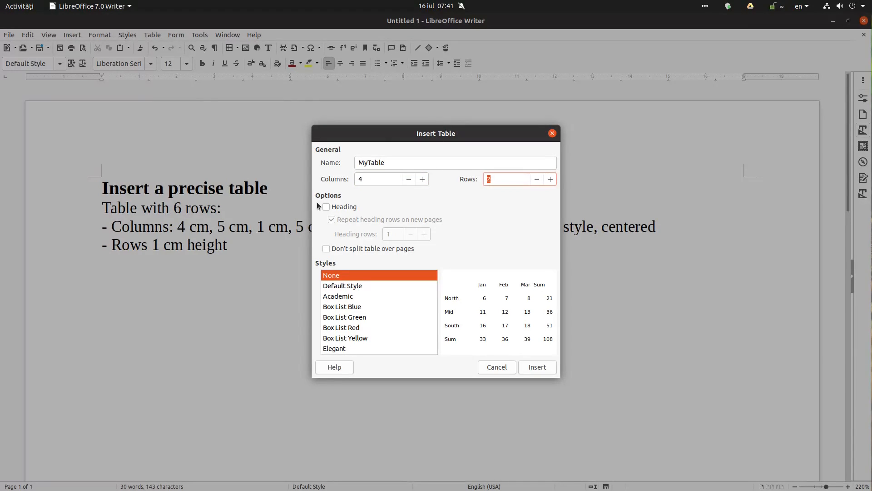
type("6")
Enable the heading option, choose Default Style for the table and insert it.
left_click(352, 210)
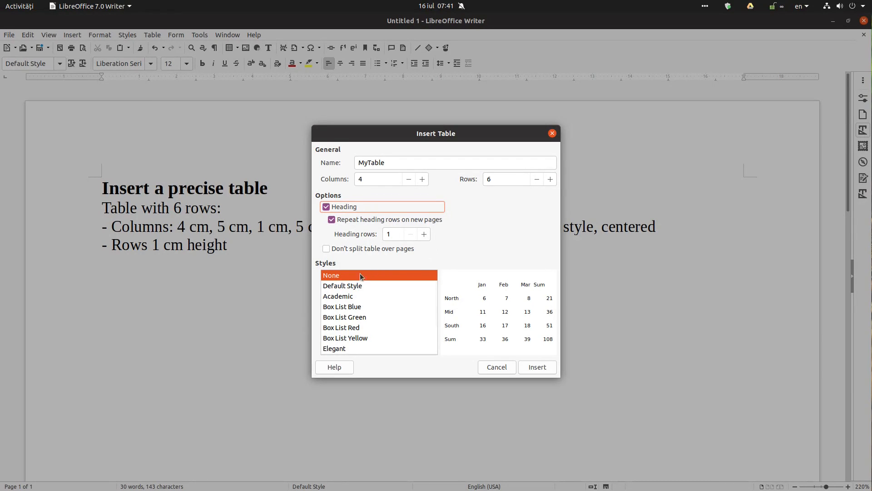
left_click(353, 285)
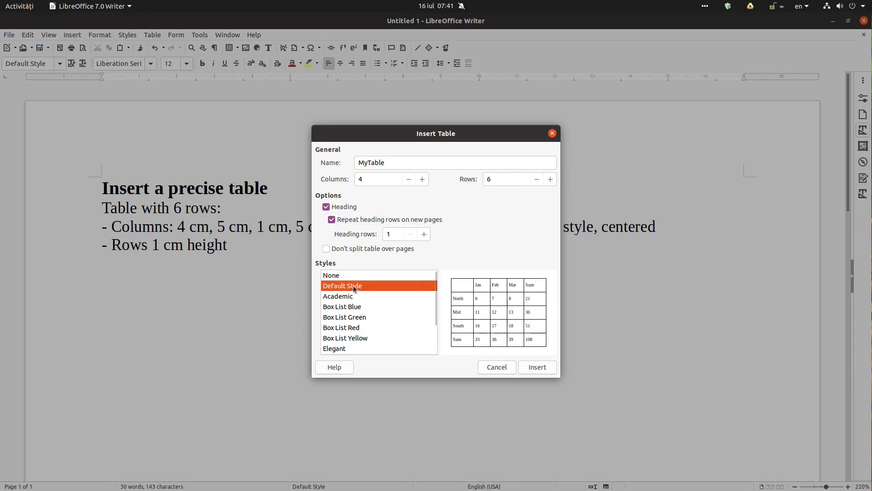
left_click(353, 276)
left_click(355, 284)
left_click(541, 368)
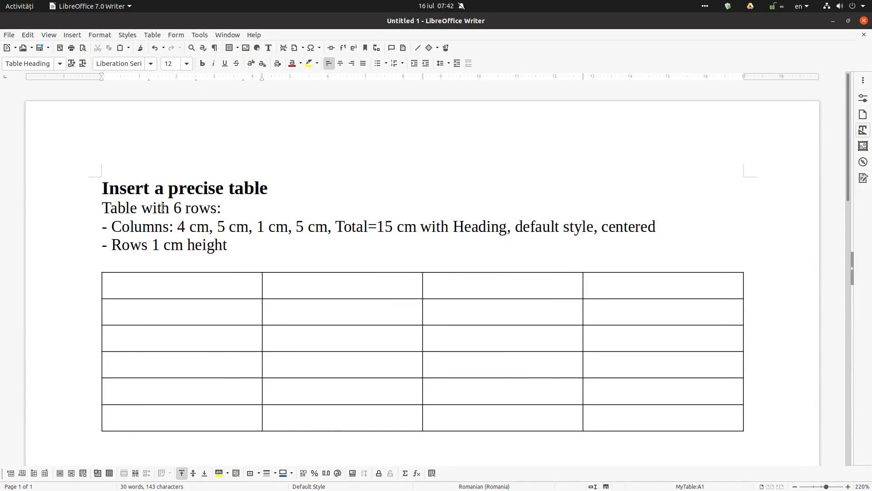
Check the inserted table's rows and columns against the requirements written above it.
left_click(139, 314)
left_click(138, 340)
left_click(130, 365)
left_click(121, 390)
left_click(118, 415)
left_click_drag(89, 207, 238, 215)
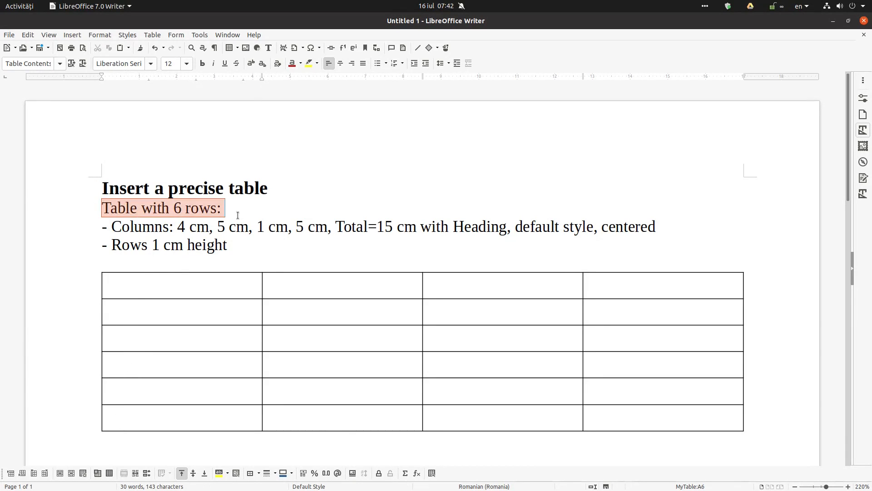
left_click(146, 225)
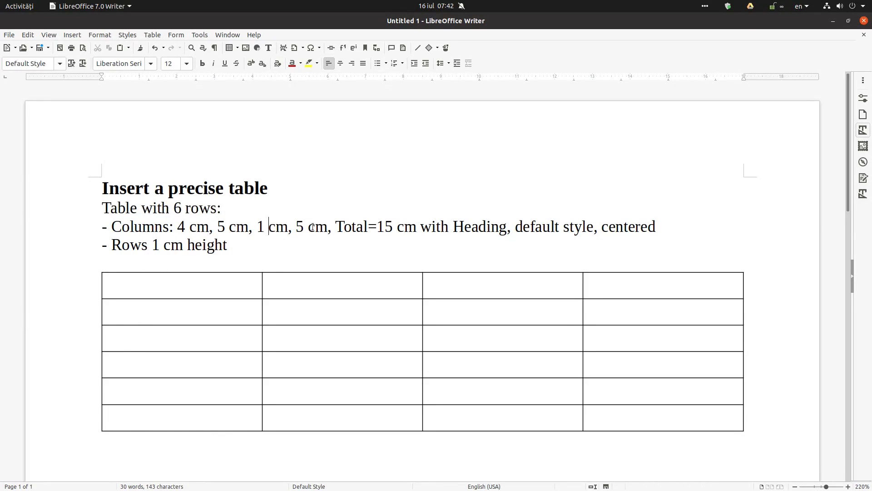
left_click(277, 286)
left_click(660, 284)
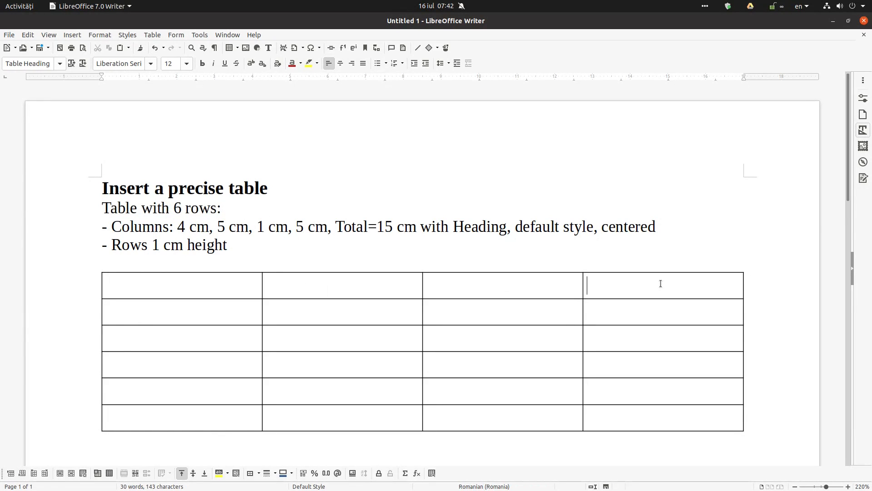
Color the text "Total=15 cm" in the columns requirement line red.
left_click(378, 226)
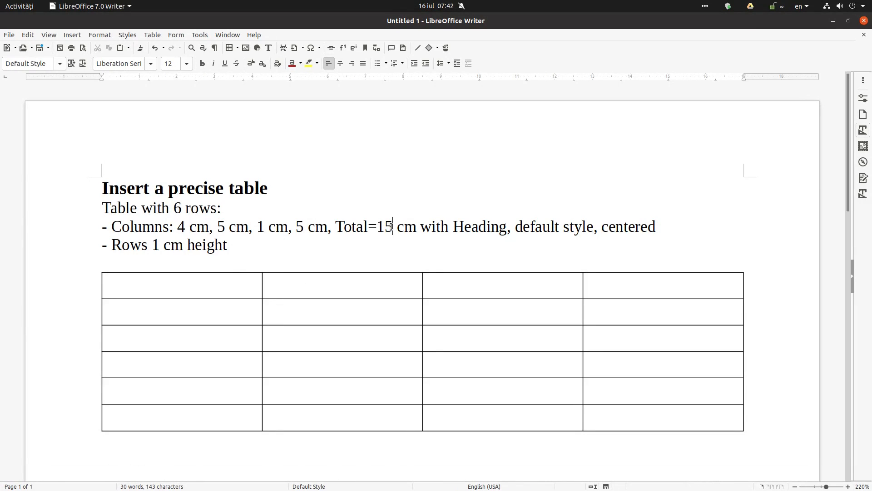
double_click(388, 226)
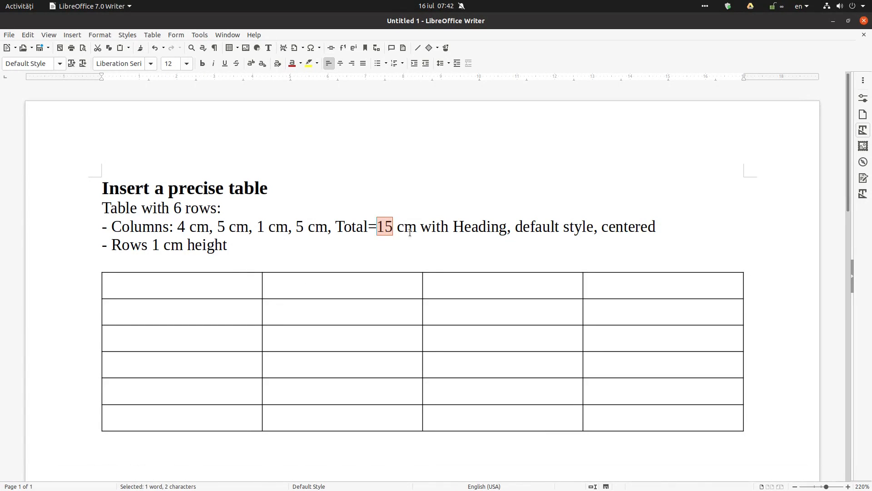
left_click_drag(415, 229, 332, 229)
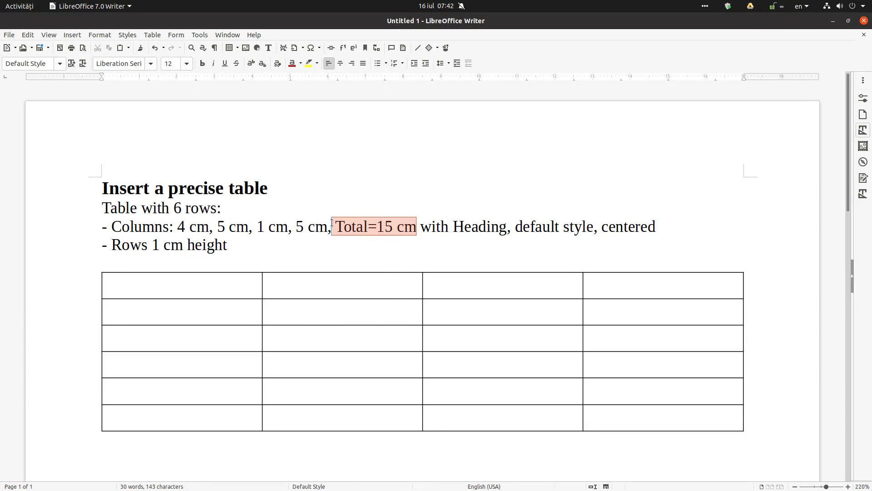
left_click(294, 65)
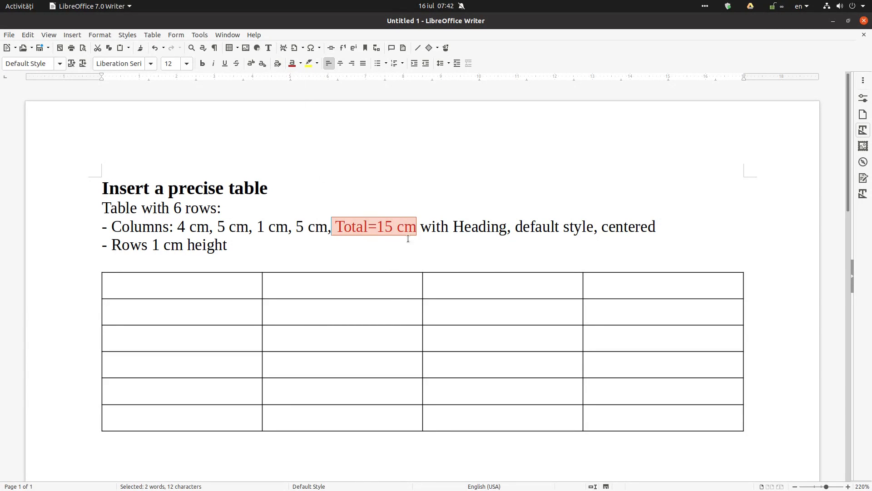
left_click(481, 234)
Show the paragraph styles list and check which styles the table's heading row and content cells use.
left_click(470, 285)
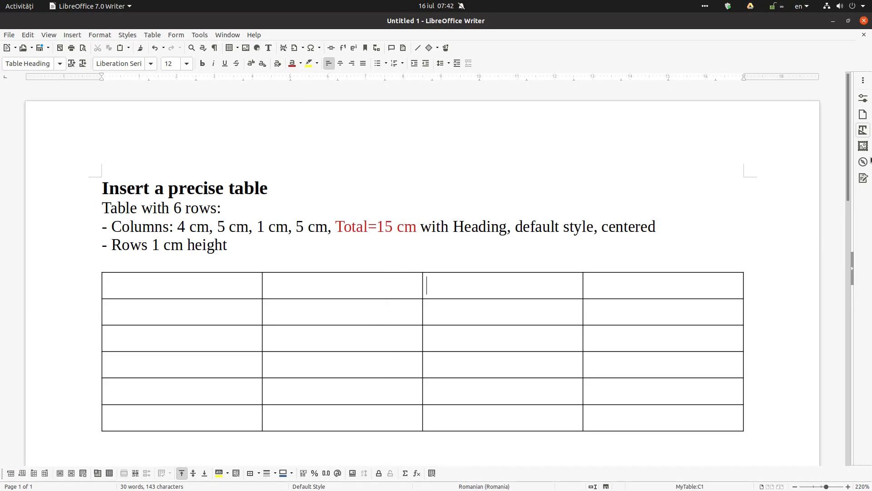
left_click(862, 136)
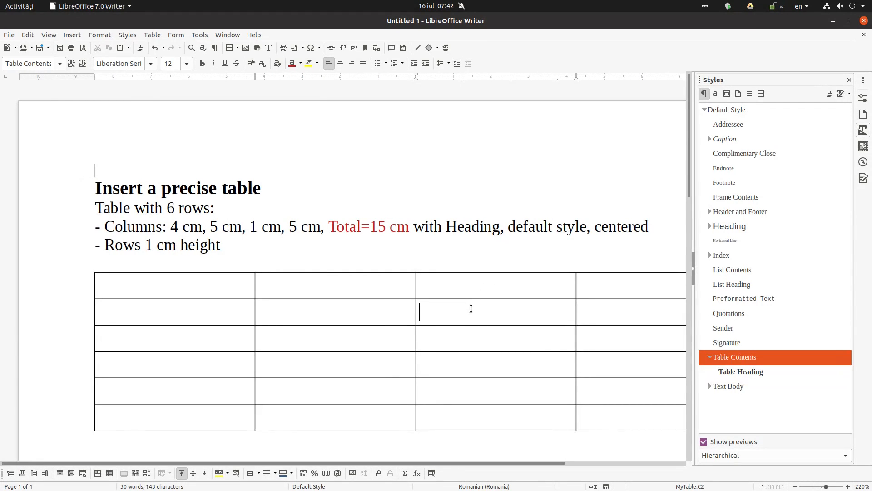
left_click(464, 280)
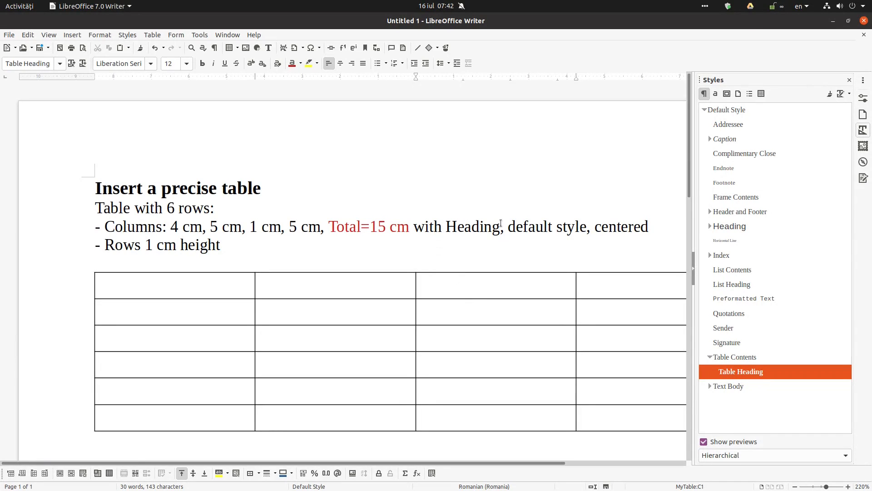
left_click(559, 228)
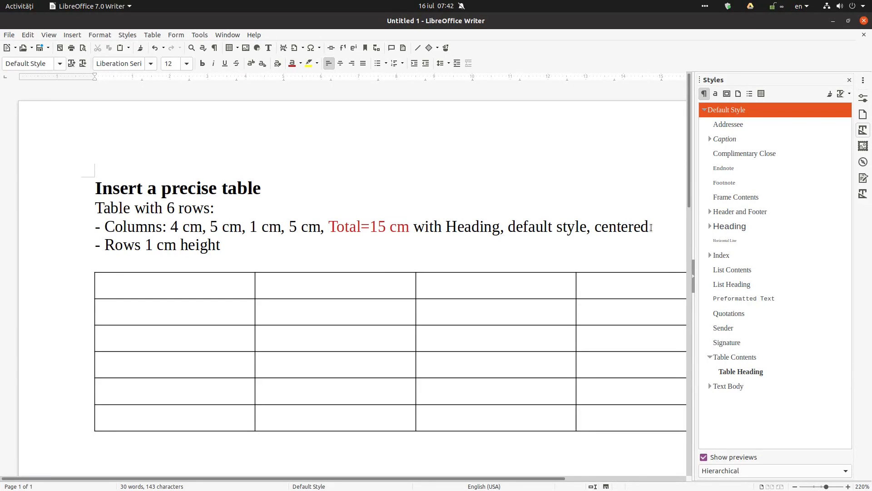
Color the word "centered" and the line "- Rows 1 cm height" red, and close the styles list.
left_click_drag(649, 227, 593, 230)
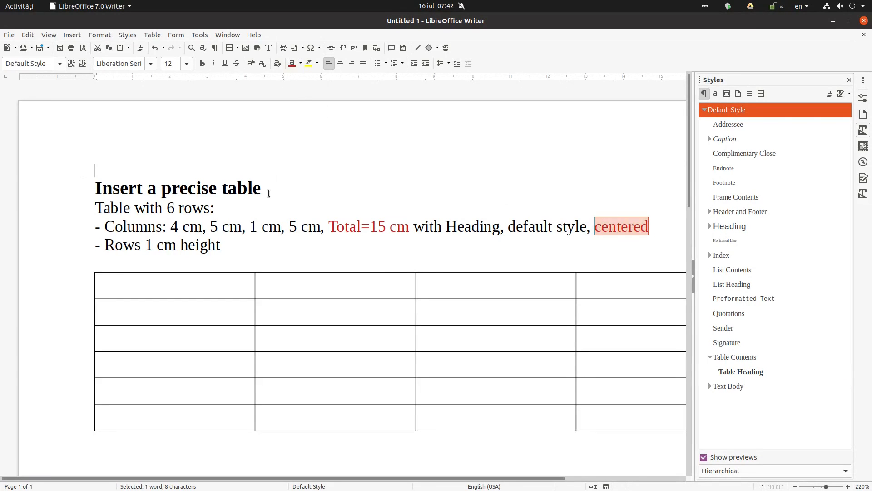
left_click(240, 244)
left_click_drag(231, 245, 89, 243)
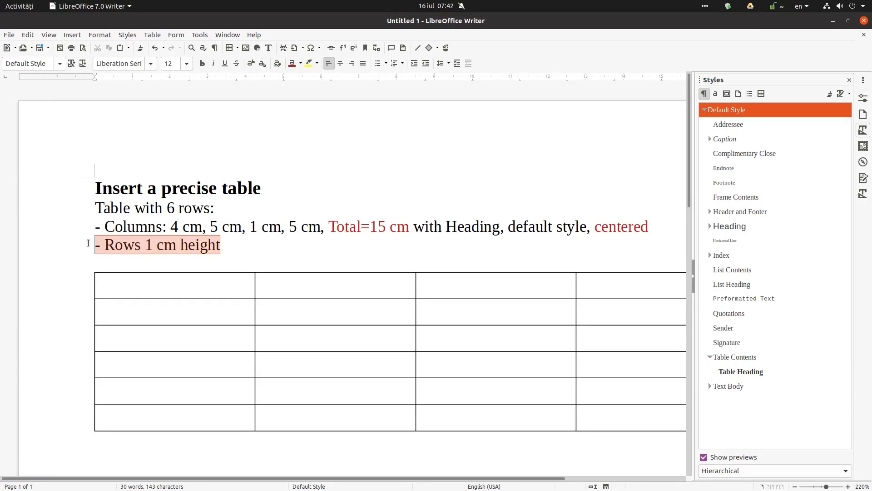
left_click(292, 64)
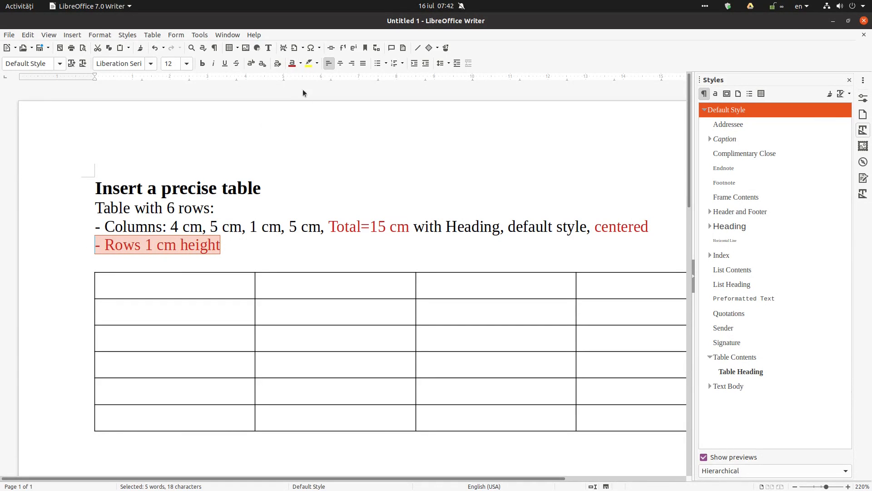
left_click(848, 81)
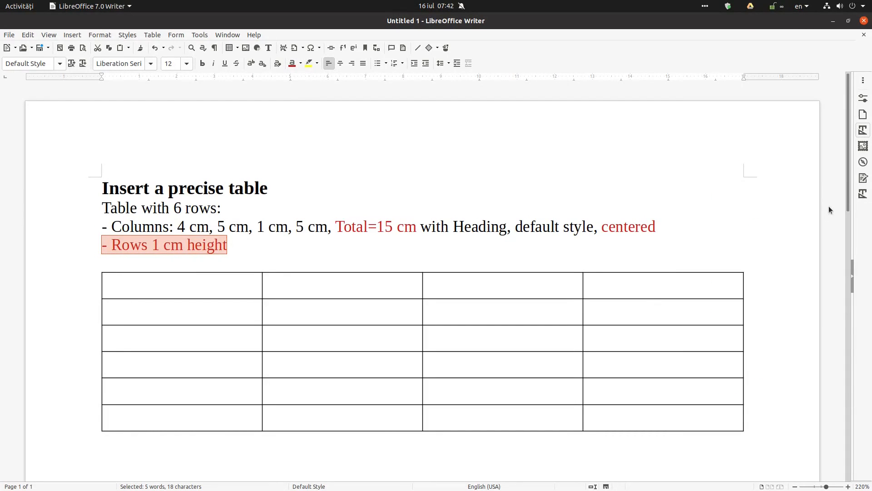
In the table properties, set the table's alignment to Center and its width to 15 cm.
left_click(384, 227)
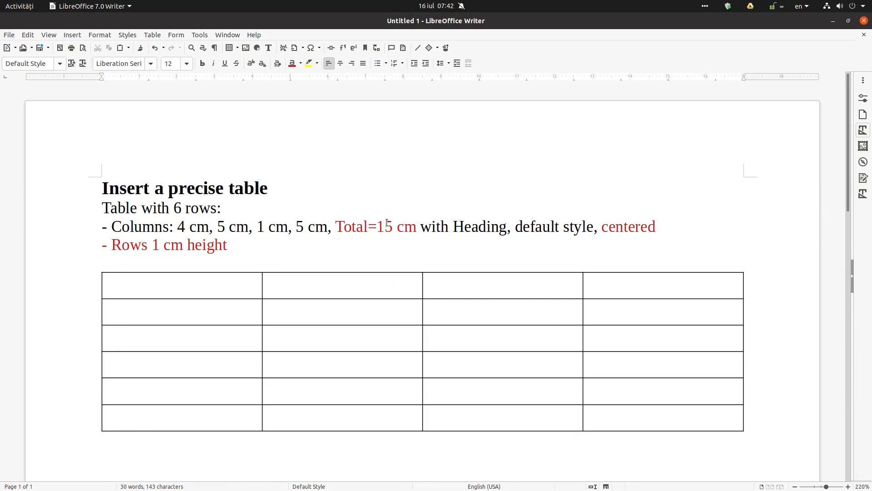
right_click(244, 282)
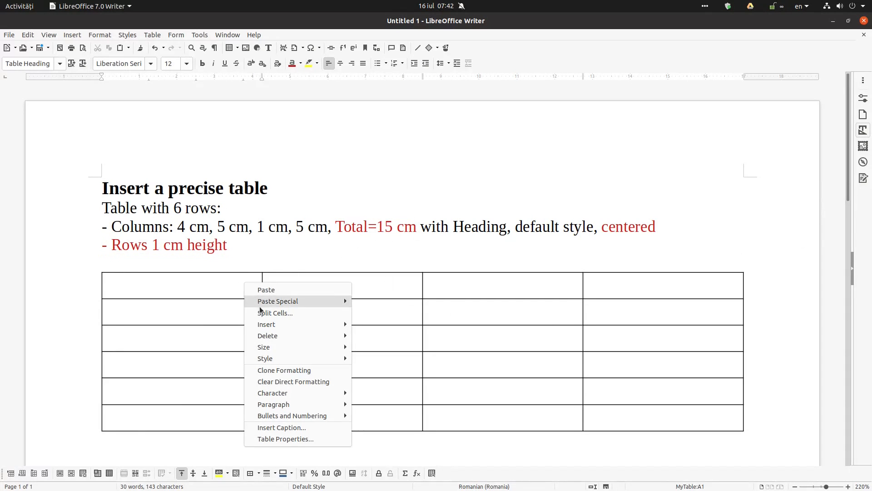
left_click(290, 438)
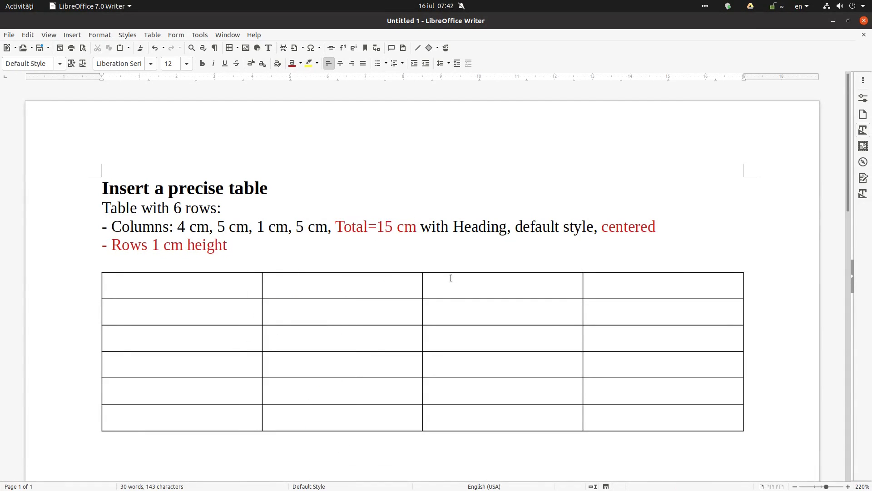
right_click(349, 309)
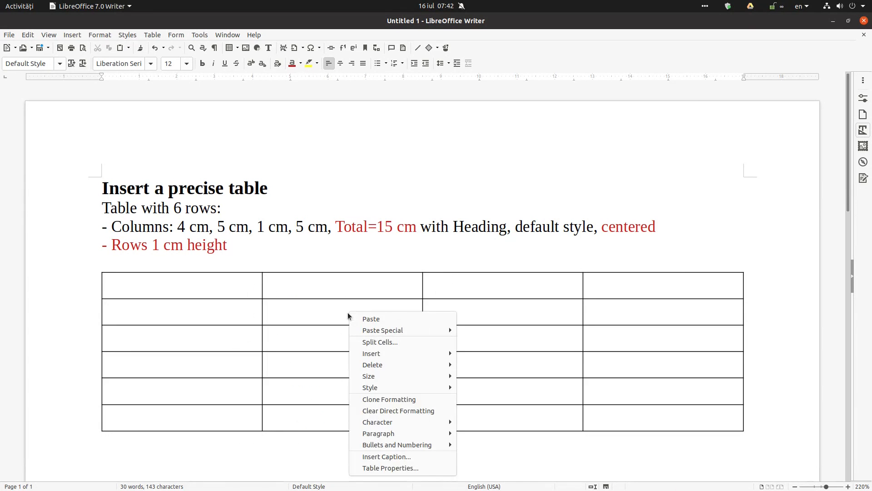
left_click(392, 469)
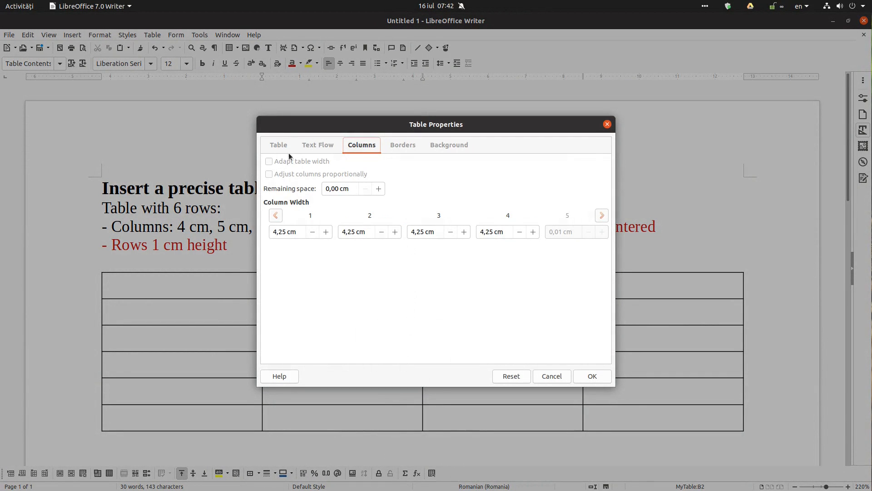
left_click(280, 145)
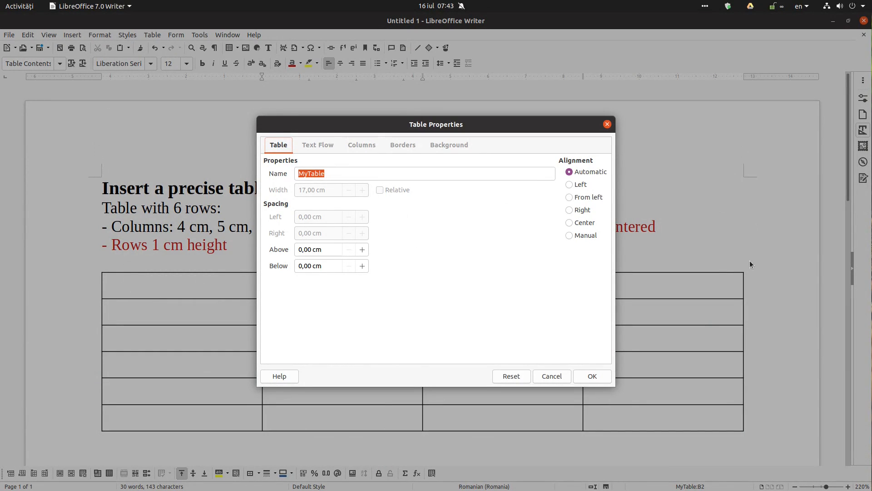
left_click(586, 223)
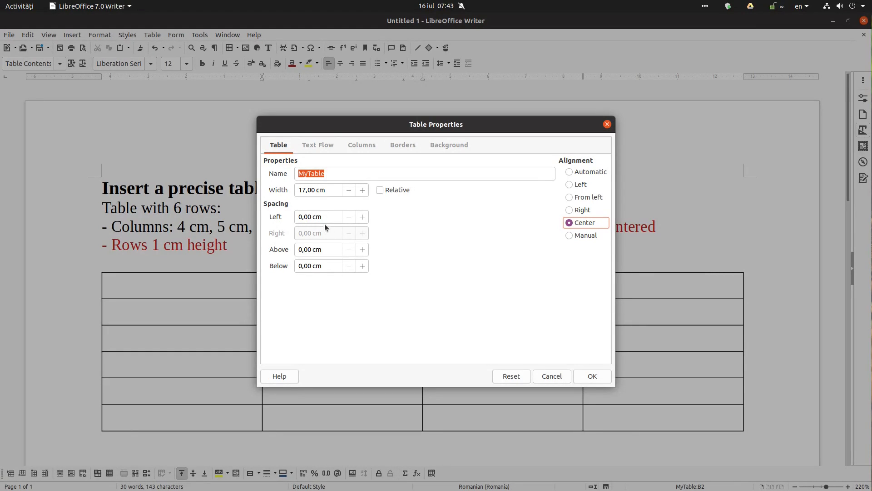
left_click(323, 190)
type("15")
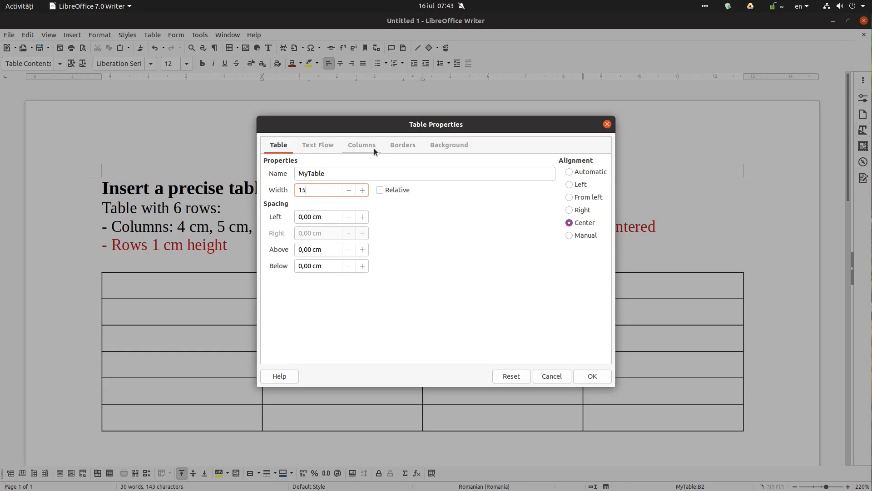
key("Tab")
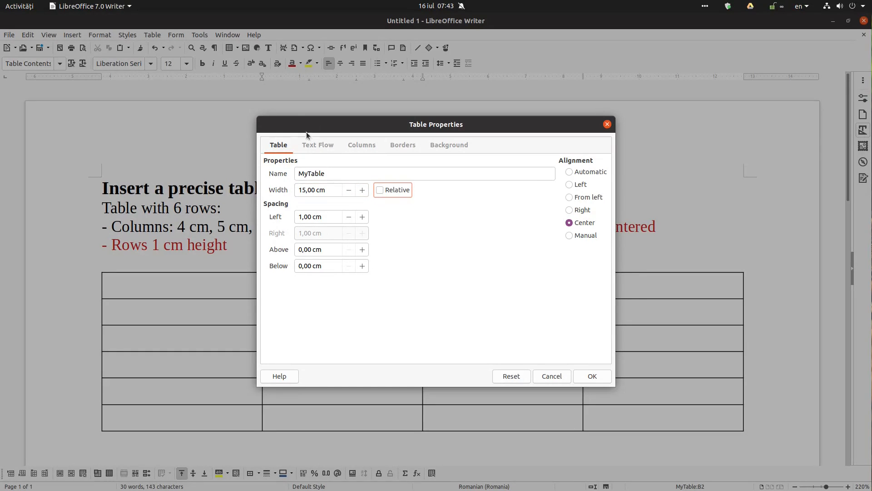
Set the four column widths to 4, 5, 1 and 5 cm and apply the table properties.
left_click(351, 144)
triple_click(306, 234)
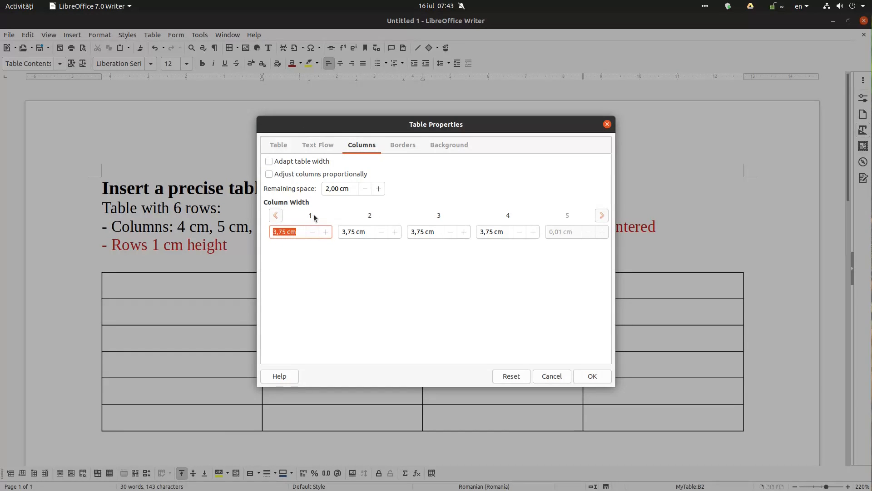
type("4")
key("Tab")
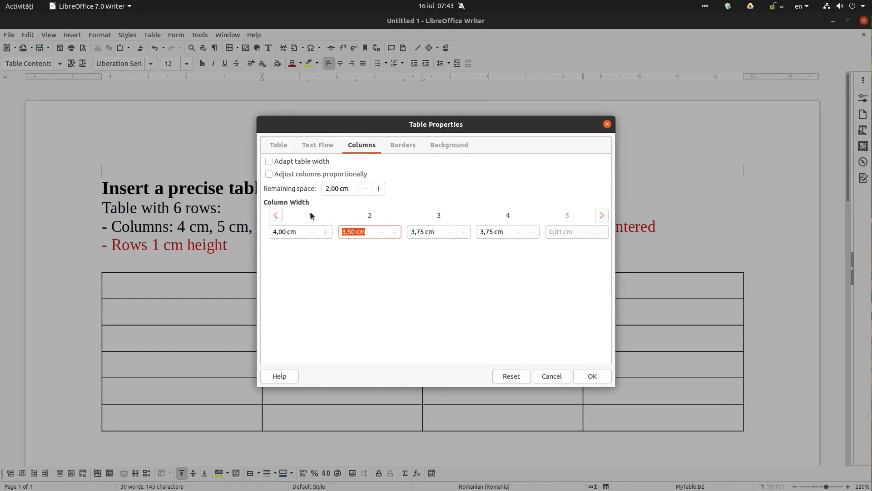
type("5")
key("Tab")
type("1")
key("Tab")
type("5")
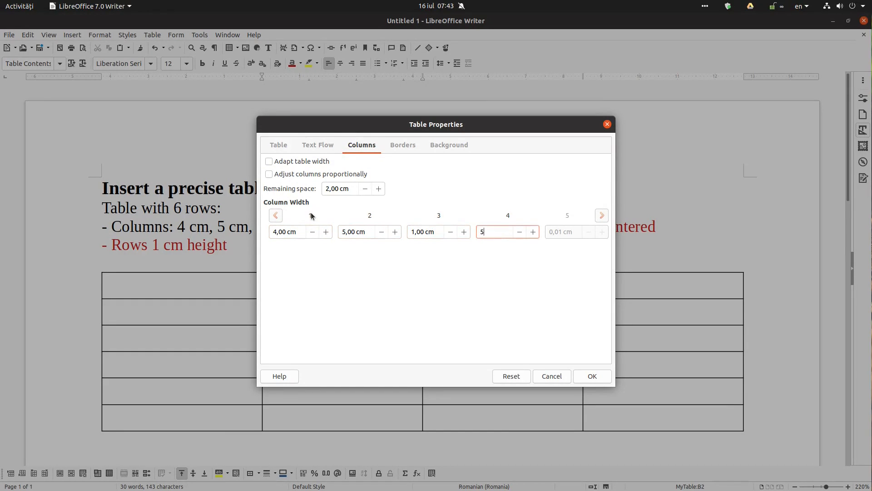
key("Tab")
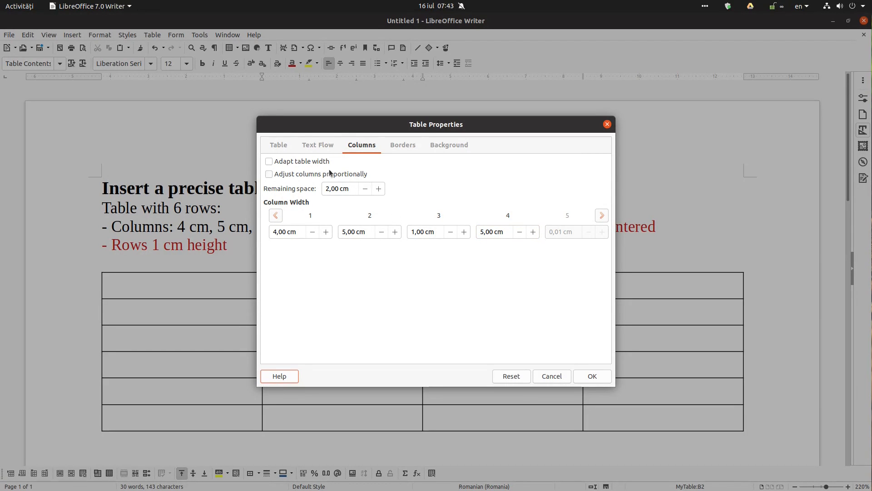
left_click(330, 147)
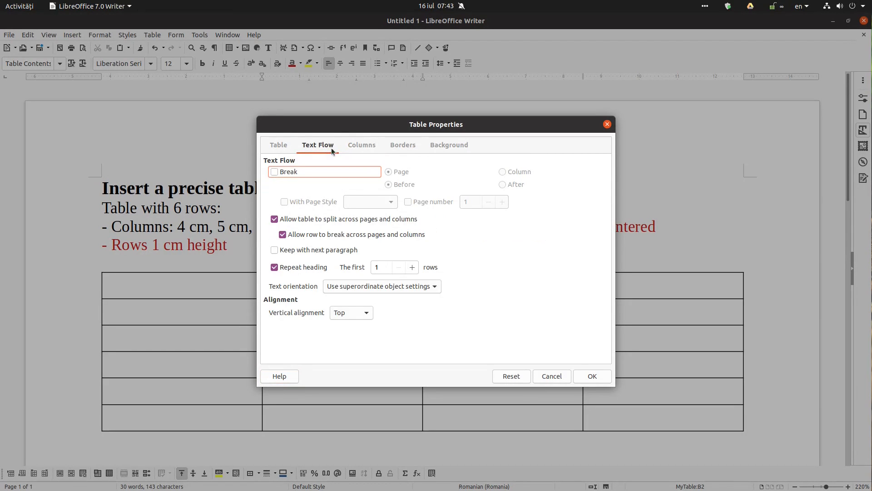
left_click(409, 146)
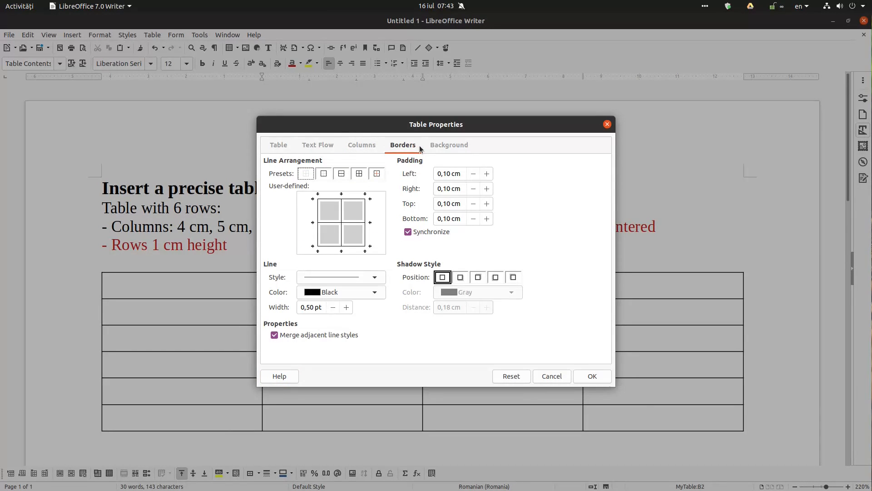
left_click(582, 376)
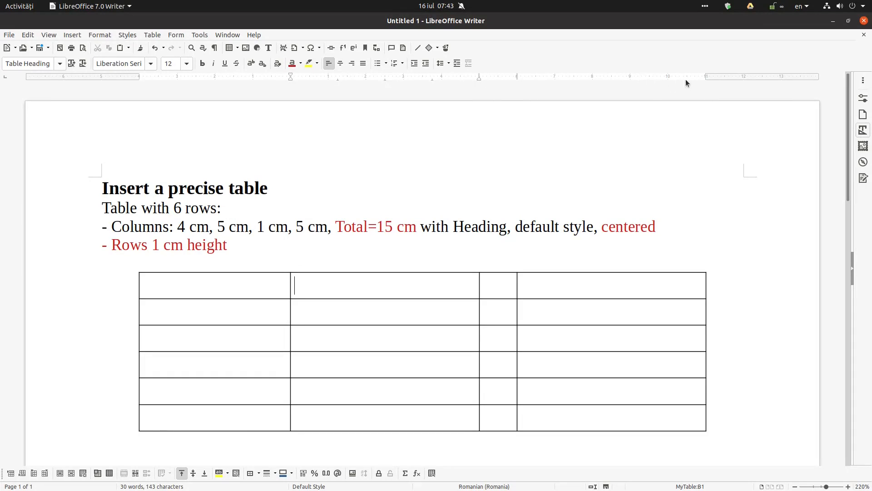
Reset the font color of "Total=15 cm" and "centered" in the columns requirement line to Automatic.
left_click(581, 279)
left_click_drag(416, 228, 332, 227)
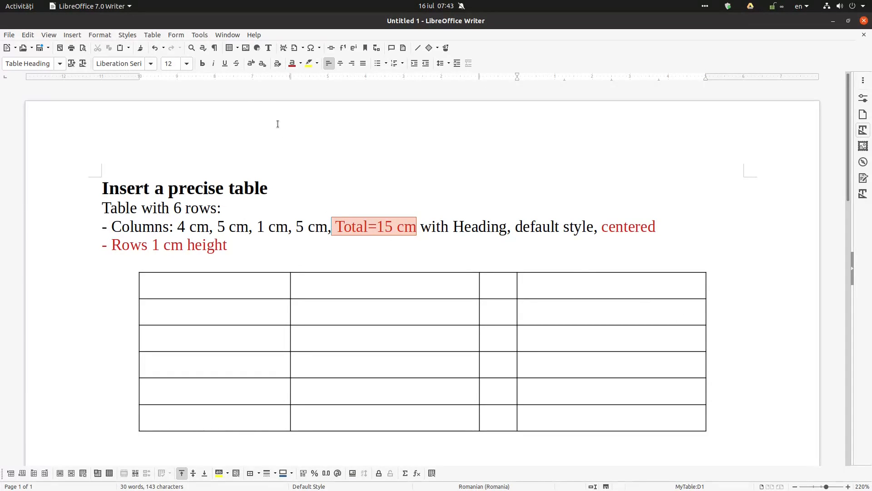
left_click(301, 63)
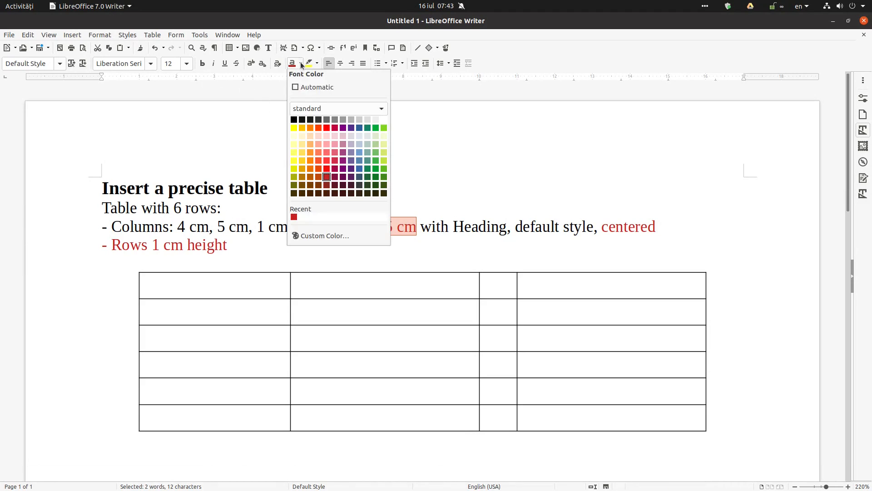
left_click(306, 86)
left_click(624, 255)
left_click_drag(657, 227, 597, 228)
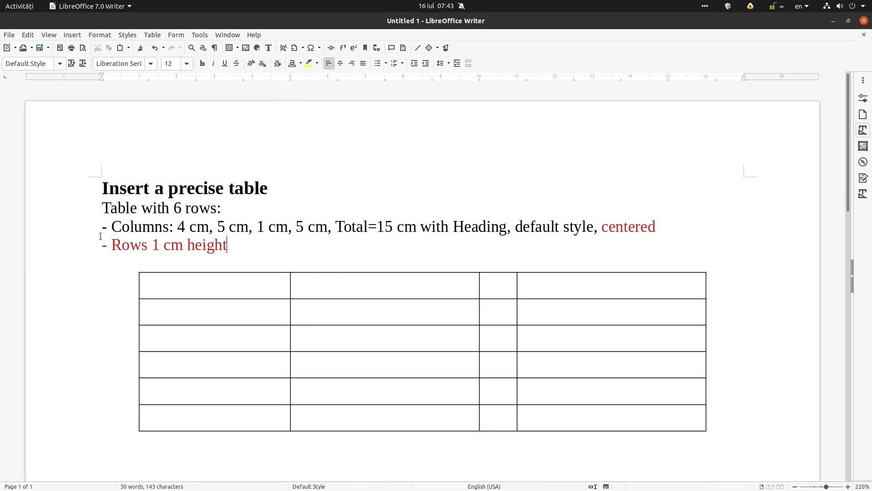
left_click_drag(660, 226, 590, 226)
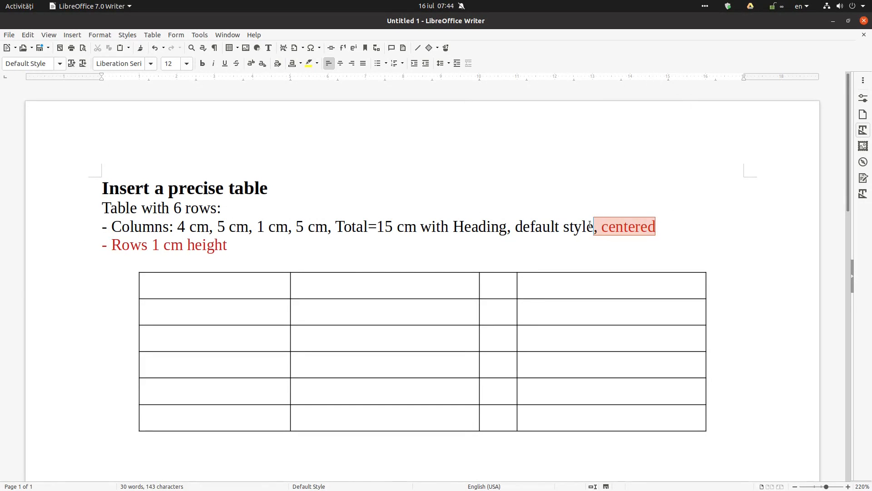
left_click(292, 63)
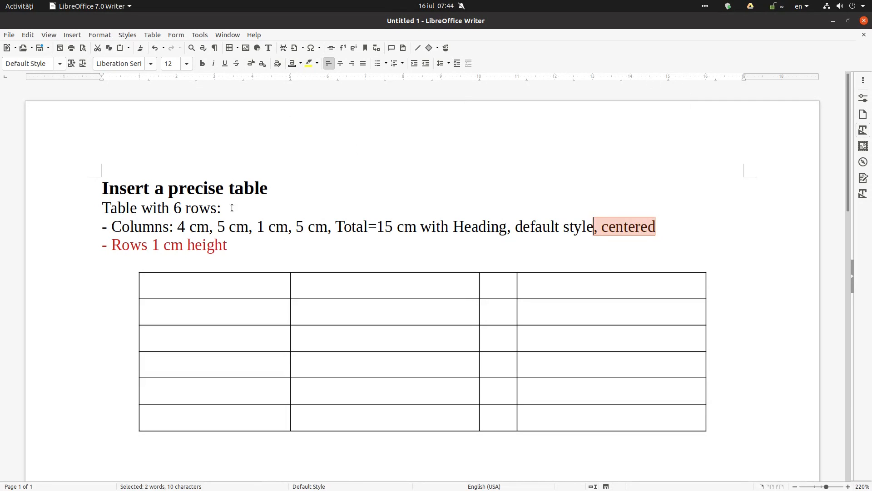
left_click(165, 245)
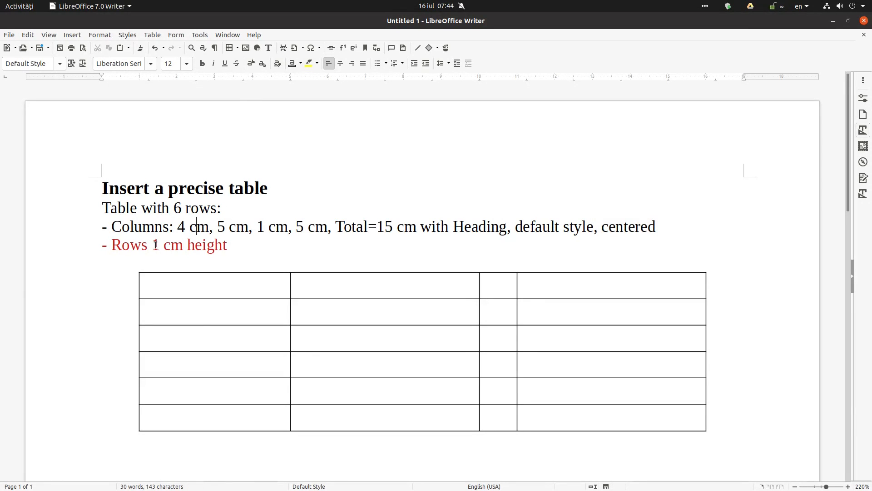
Set the height of all six table rows to 1 cm.
right_click(161, 287)
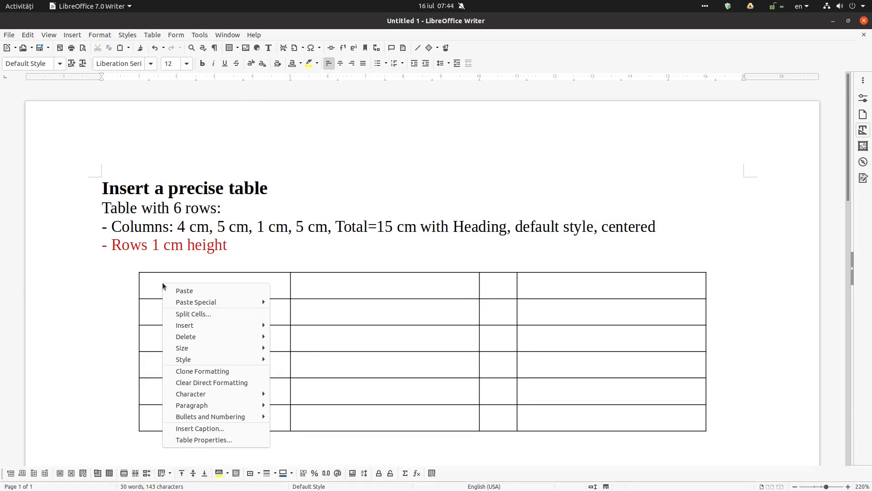
left_click(142, 292)
left_click_drag(150, 287, 546, 417)
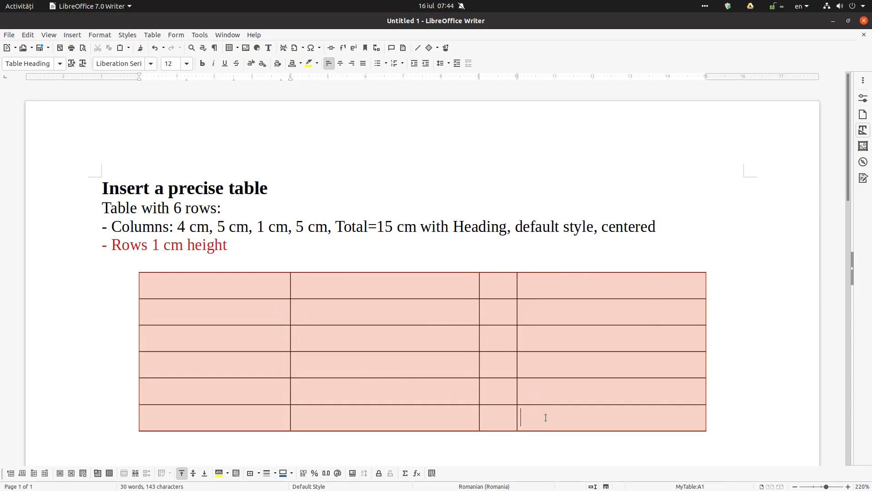
right_click(546, 417)
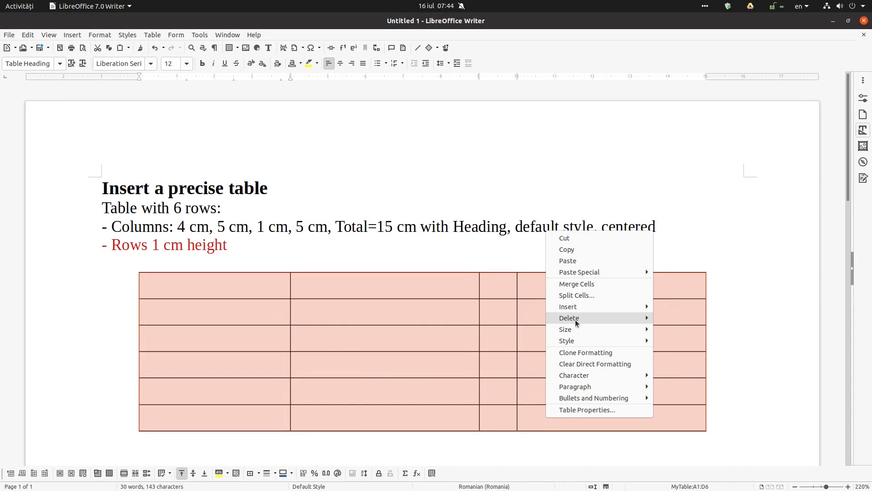
mouse_move(576, 330)
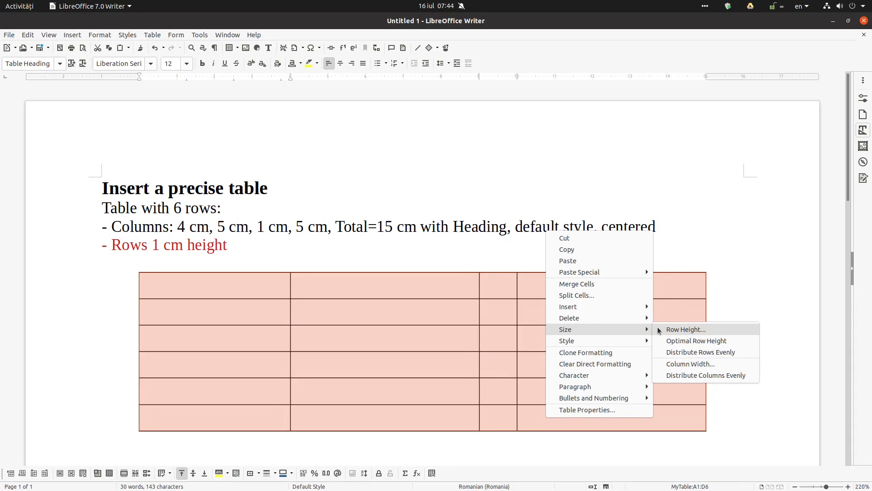
left_click(658, 327)
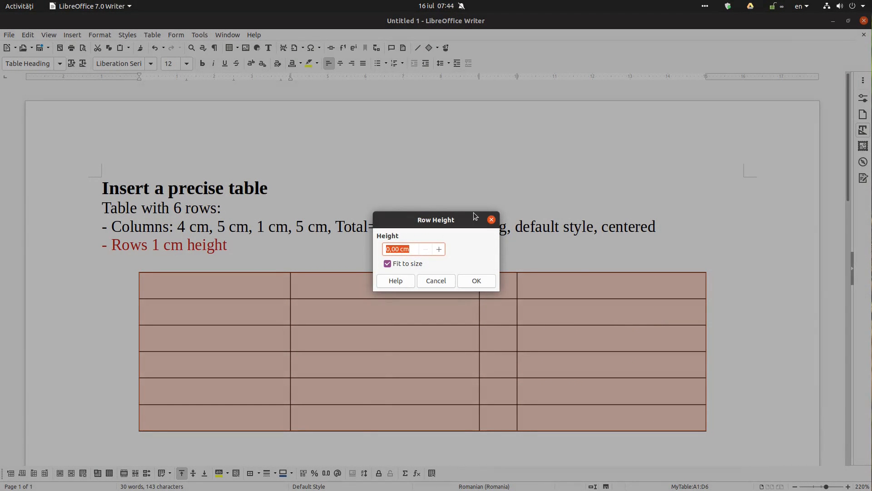
type("1")
left_click(477, 280)
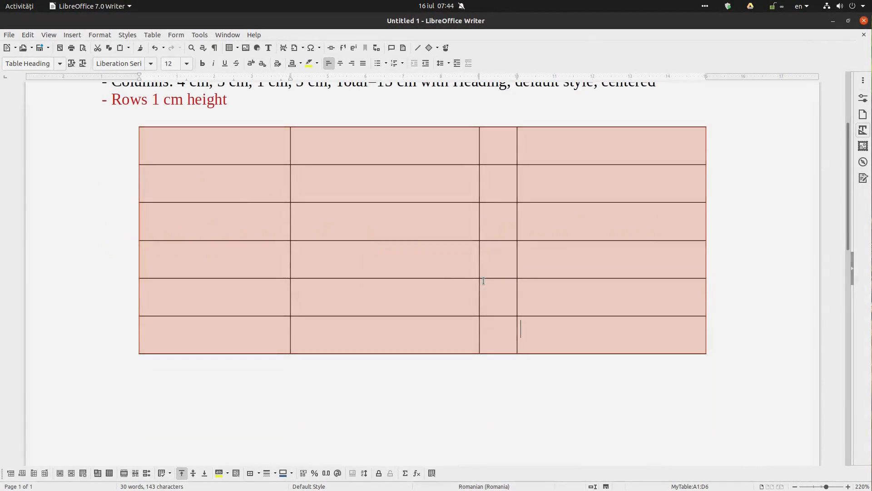
left_click(387, 264)
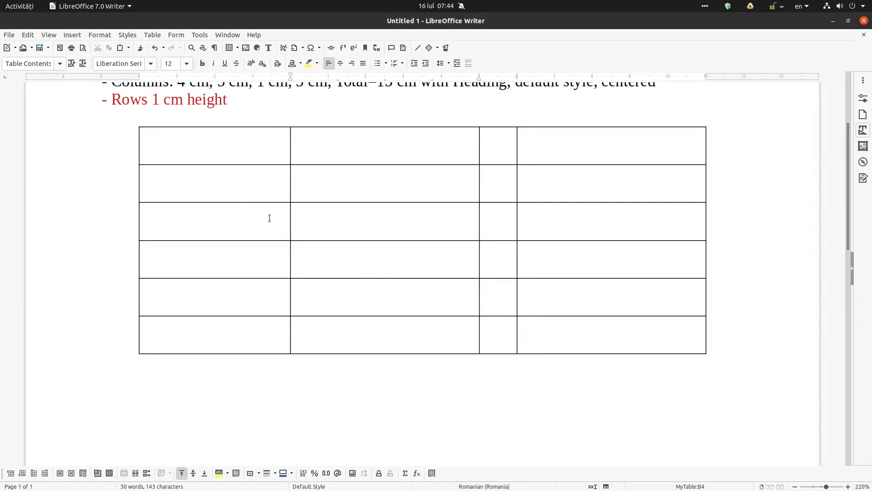
Show the vertical ruler and check the table's row heights against it.
left_click(56, 35)
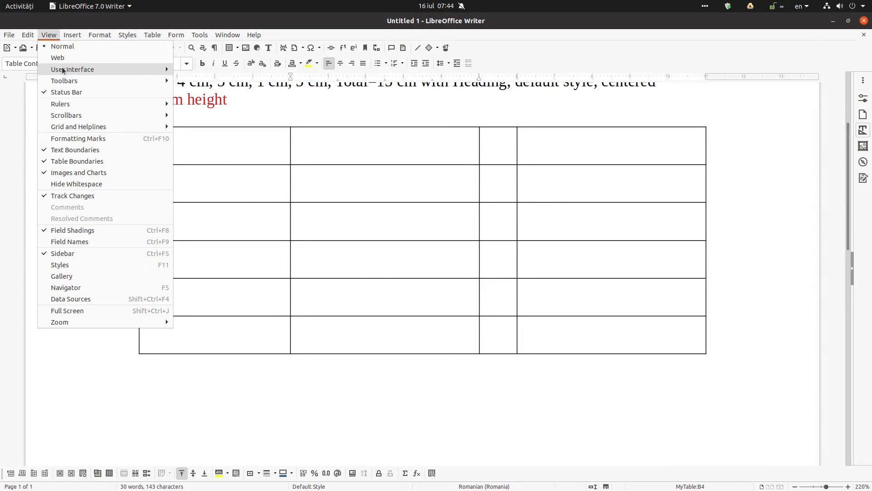
mouse_move(63, 104)
left_click(230, 118)
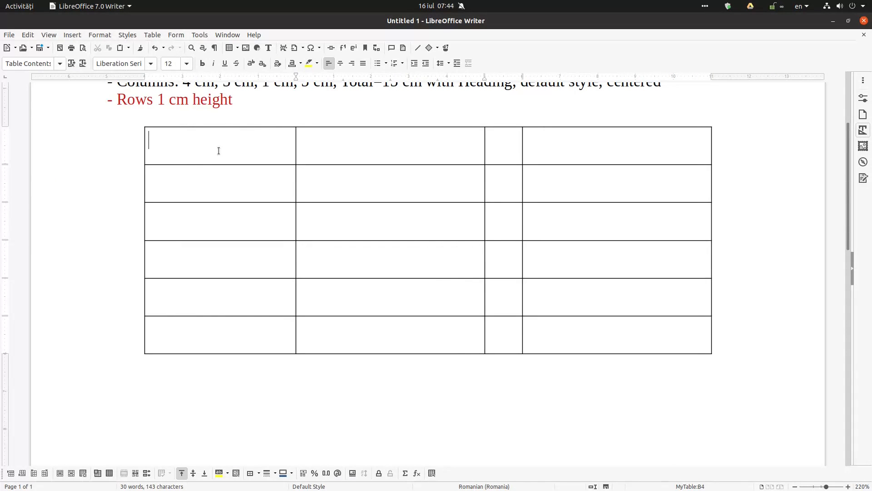
left_click(191, 155)
scroll(19, 169, "up", 4)
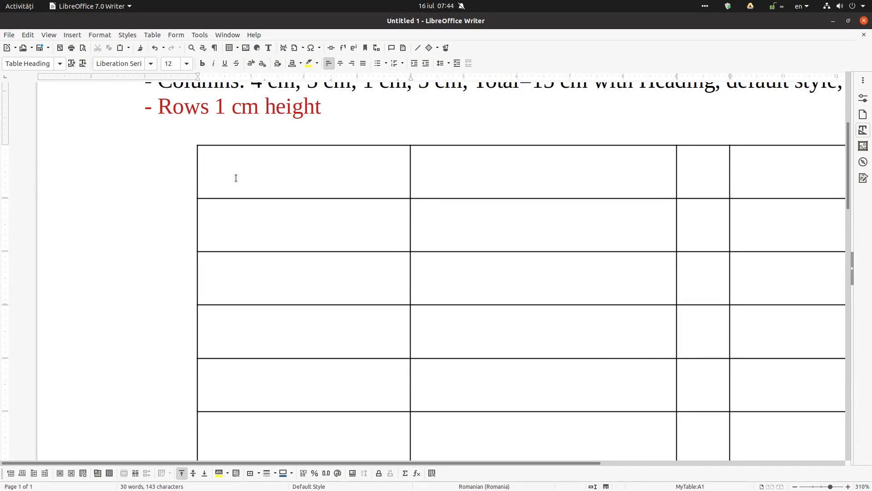
scroll(340, 200, "down", 5)
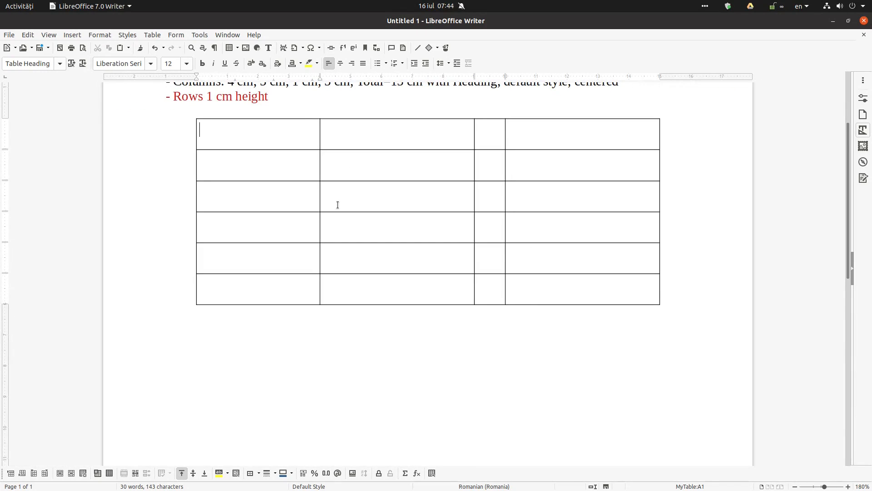
scroll(369, 192, "up", 3)
Fill the table's heading row with A, B, C and D.
left_click(369, 241)
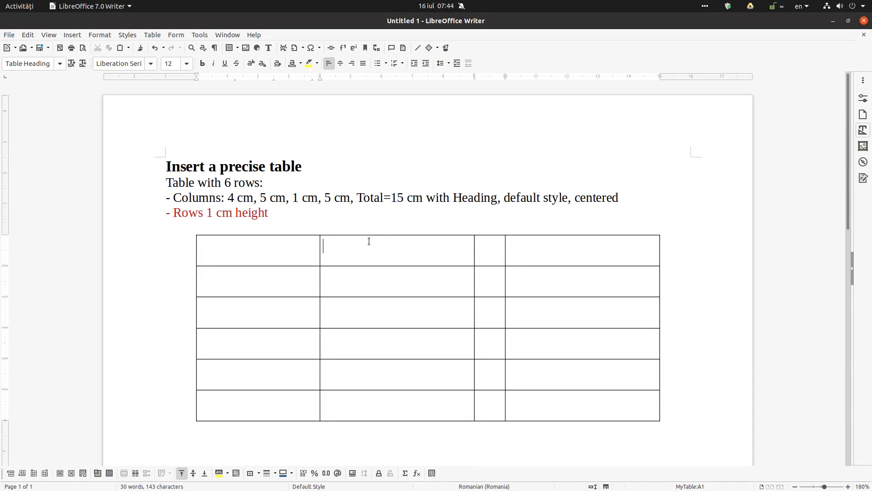
type("A ")
type("B")
key("Tab")
type("C")
key("Tab")
type("D")
Fill the table's second row with 1, 2, 3 and 4.
key("Down")
key("shift+Tab")
key("shift+Tab")
key("shift+Tab")
type("1")
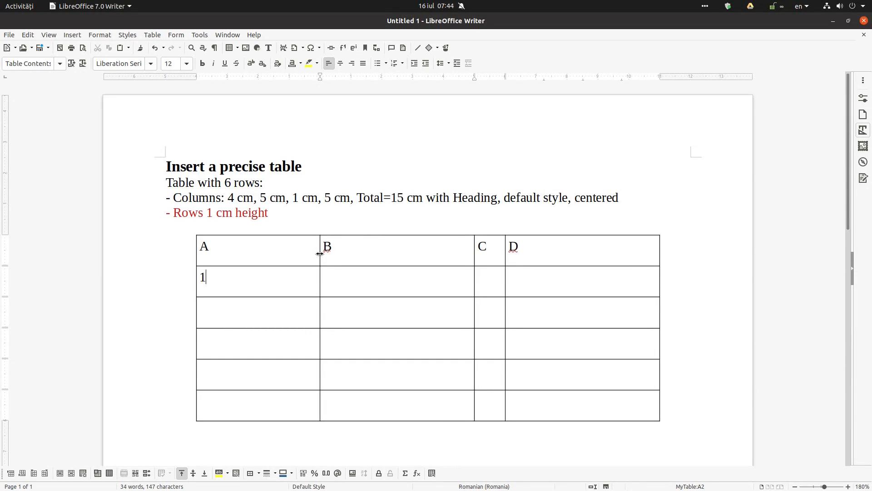
key("Tab")
type("2")
key("Tab")
type("3")
key("Tab")
type("4")
Fill the table's third row with 5, 6, 7 and 8.
key("Down")
key("shift+Tab")
type("5")
key("Tab")
type("6 7 ")
type("8")
key("Tab")
Set the Table Heading paragraph style's font size to 16 pt and apply the style to the table's heading row.
left_click_drag(298, 251, 535, 239)
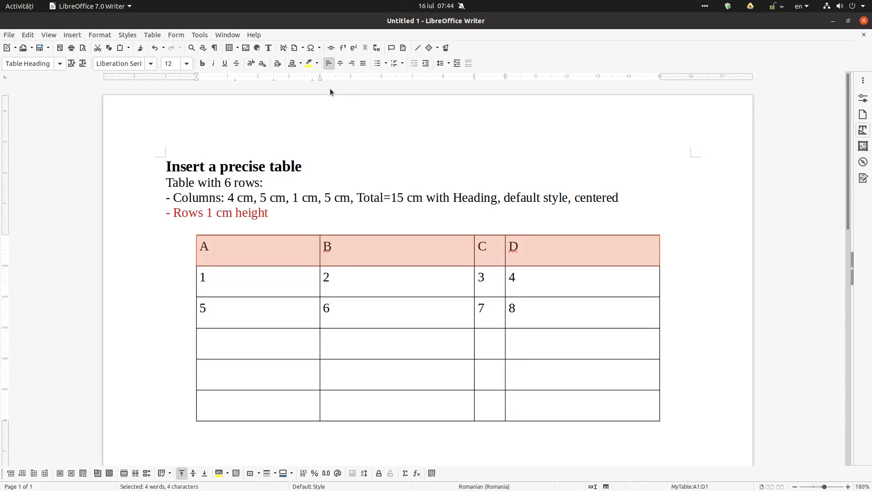
left_click(864, 146)
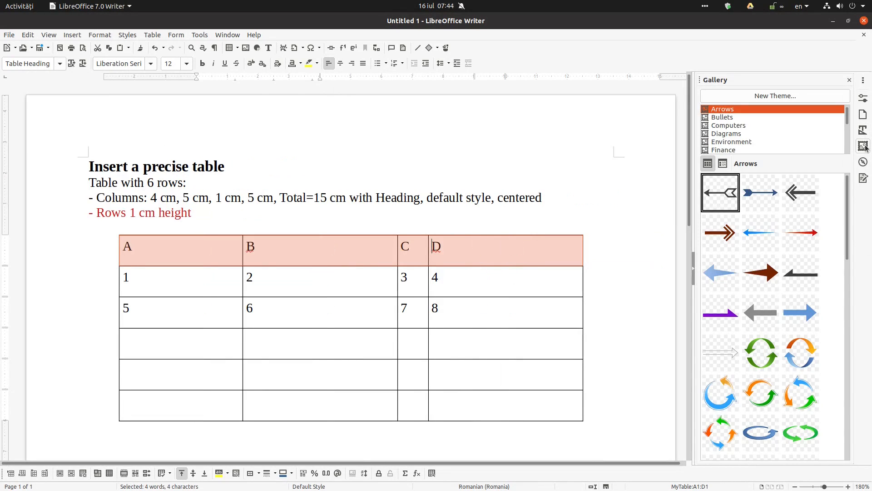
left_click(862, 131)
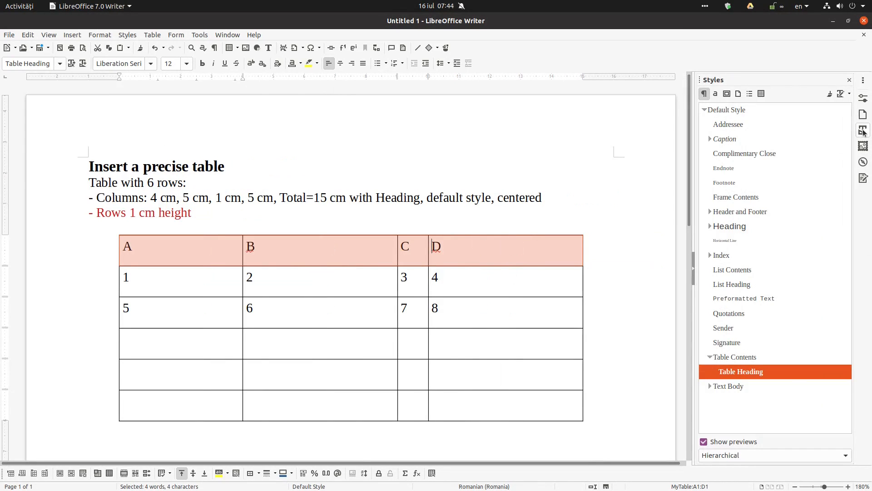
right_click(749, 373)
left_click(766, 390)
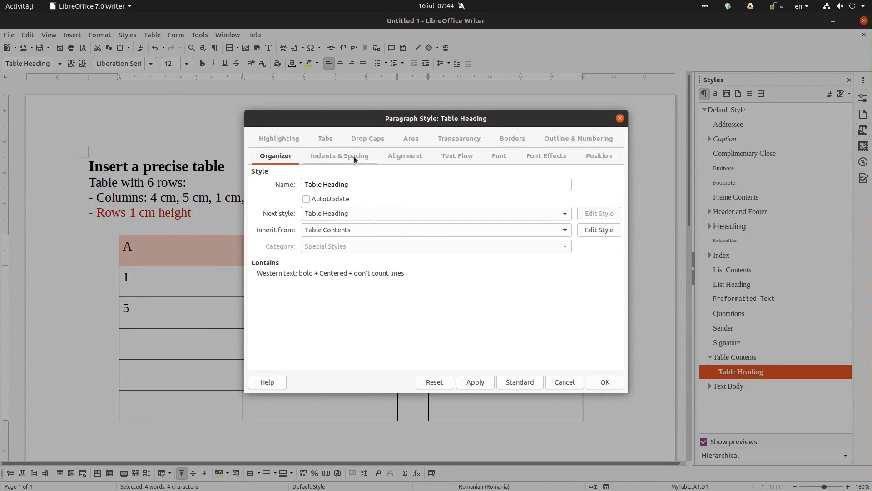
left_click(353, 156)
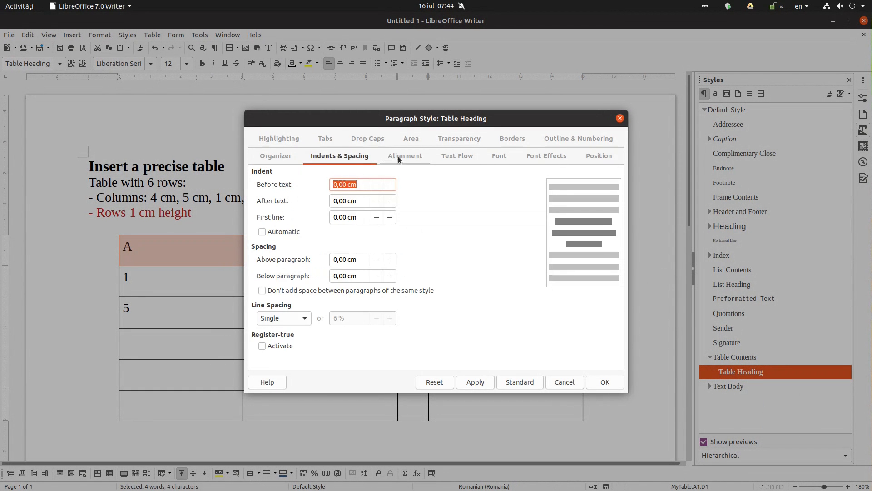
left_click(498, 157)
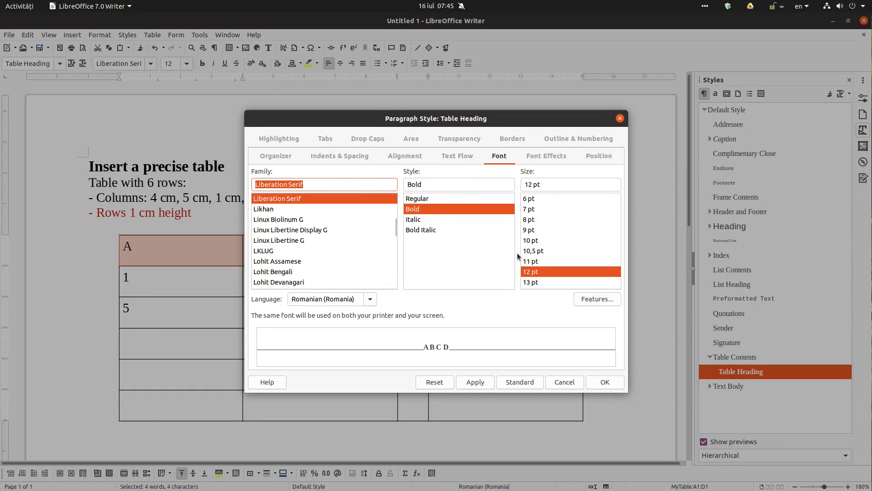
scroll(539, 271, "down", 2)
left_click(536, 282)
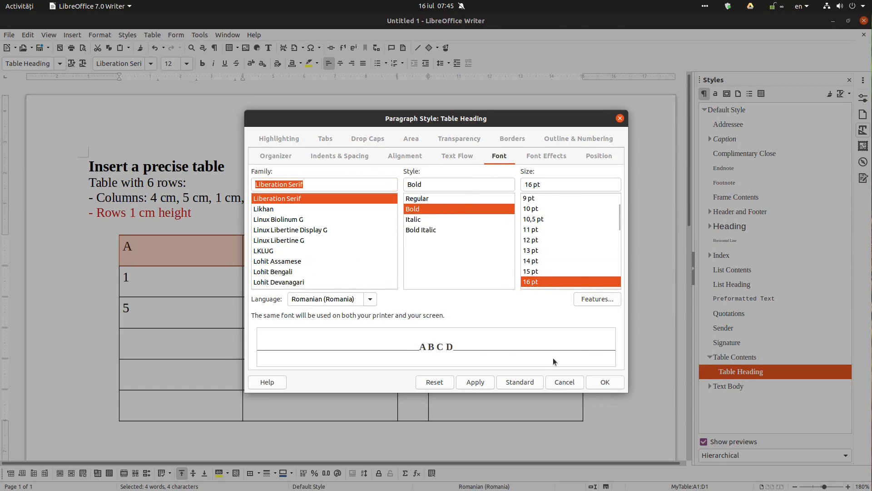
left_click(603, 380)
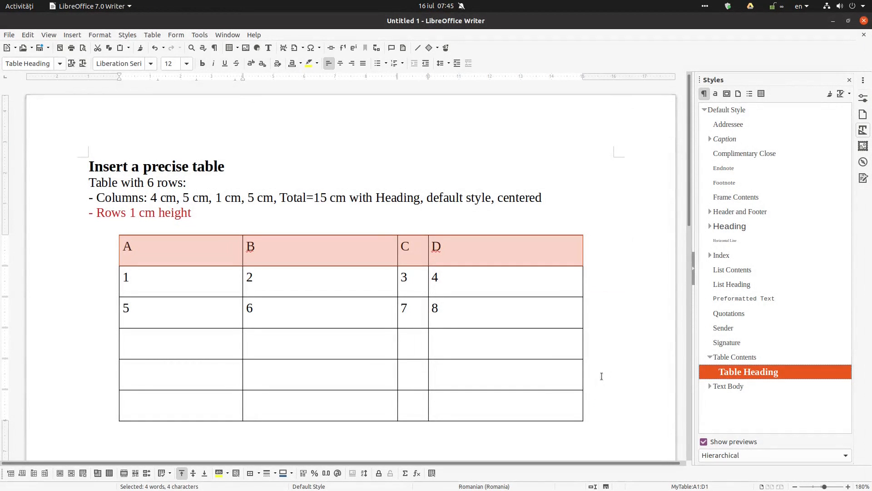
double_click(734, 375)
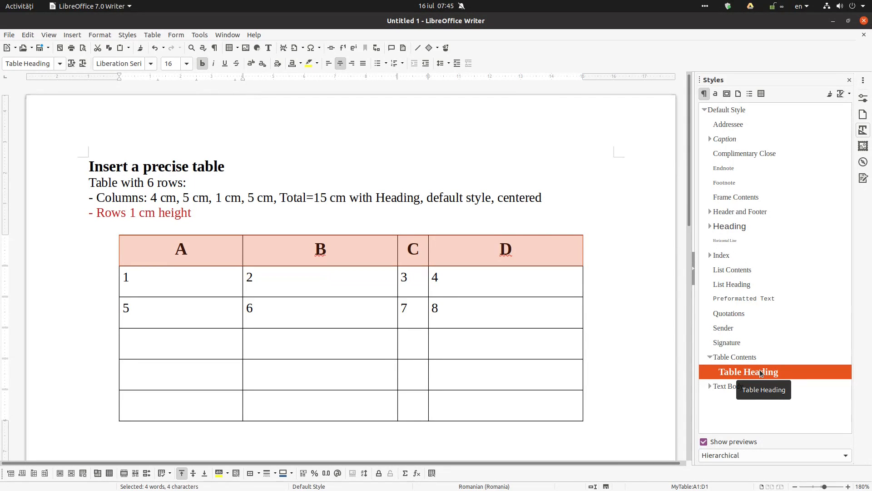
Apply the Table Contents paragraph style to the table's second and third rows and center their text horizontally.
left_click_drag(440, 309, 122, 284)
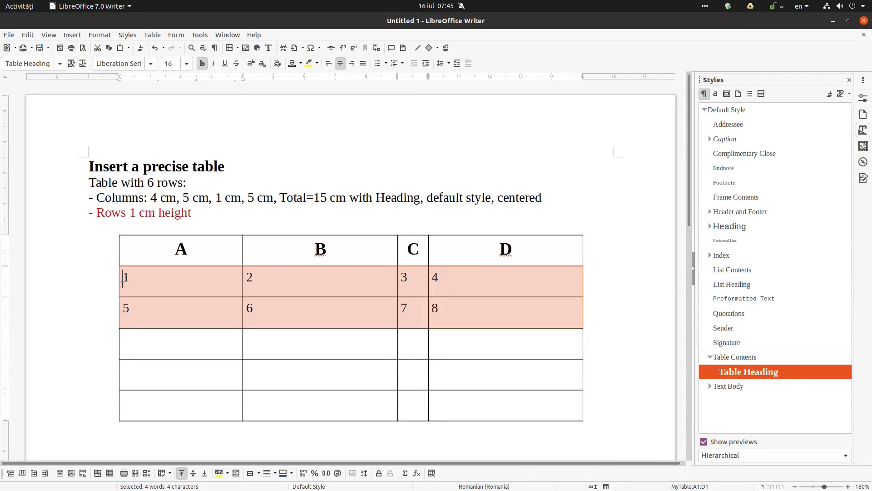
double_click(772, 357)
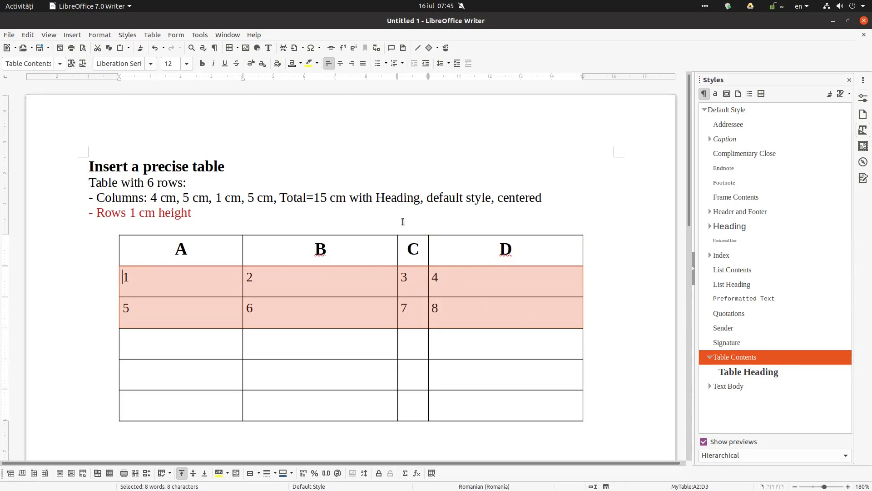
left_click(340, 63)
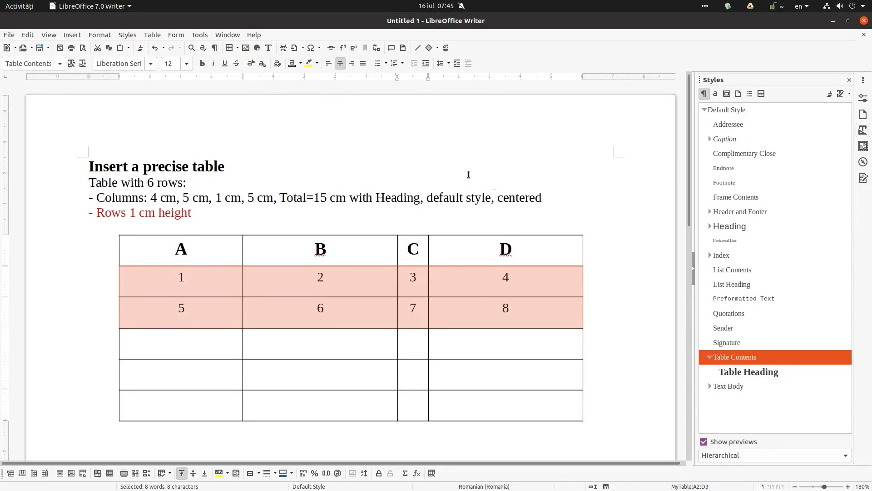
left_click(593, 325)
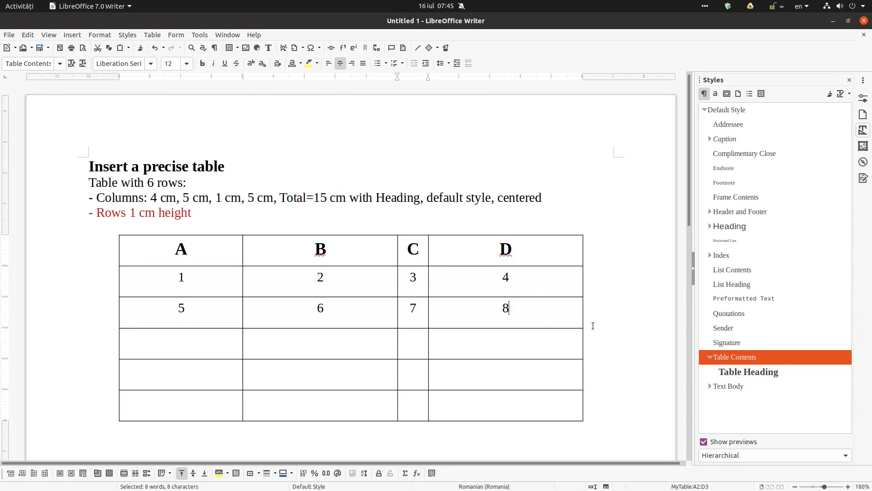
Try Bold for the Table Contents paragraph style's font, and set its font style to Italic.
right_click(743, 360)
left_click(760, 377)
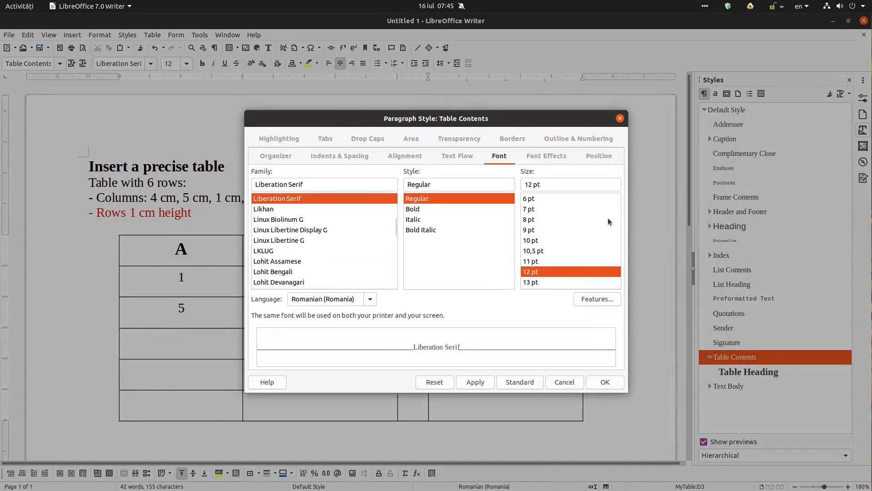
left_click(438, 210)
left_click(475, 381)
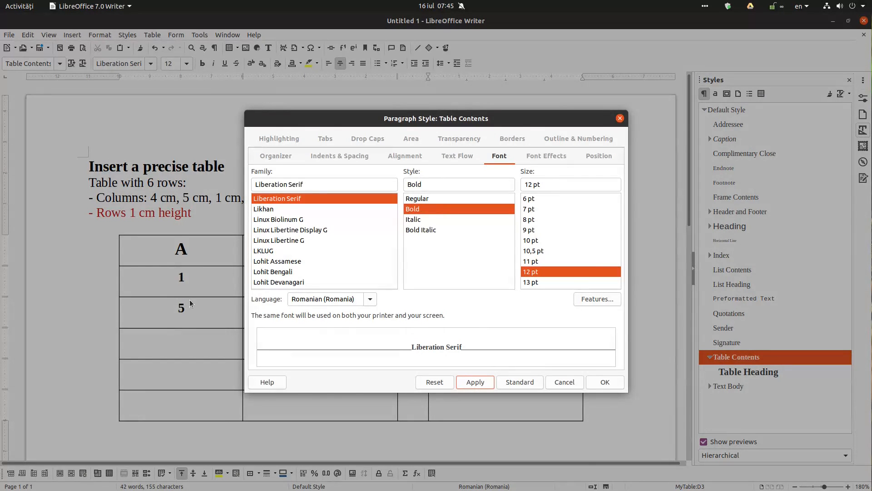
left_click(455, 218)
left_click(487, 383)
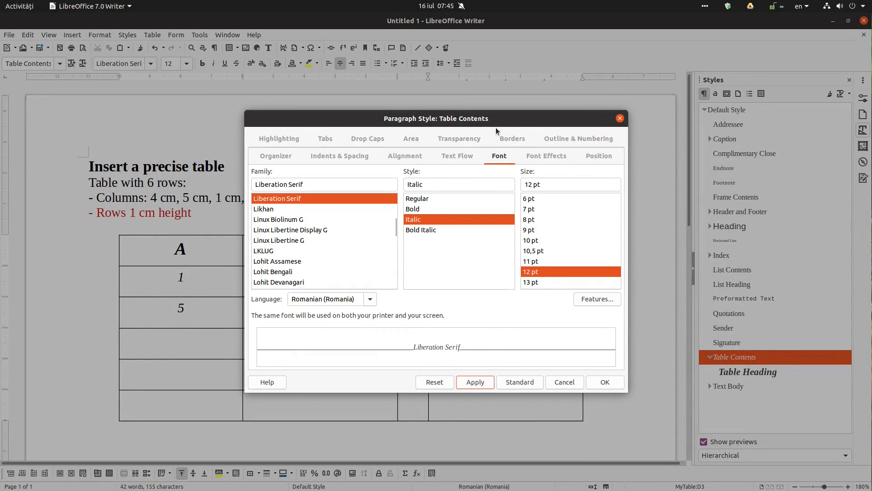
Set the Table Contents paragraph style's alignment to Center and close its settings with the changes applied.
left_click(532, 158)
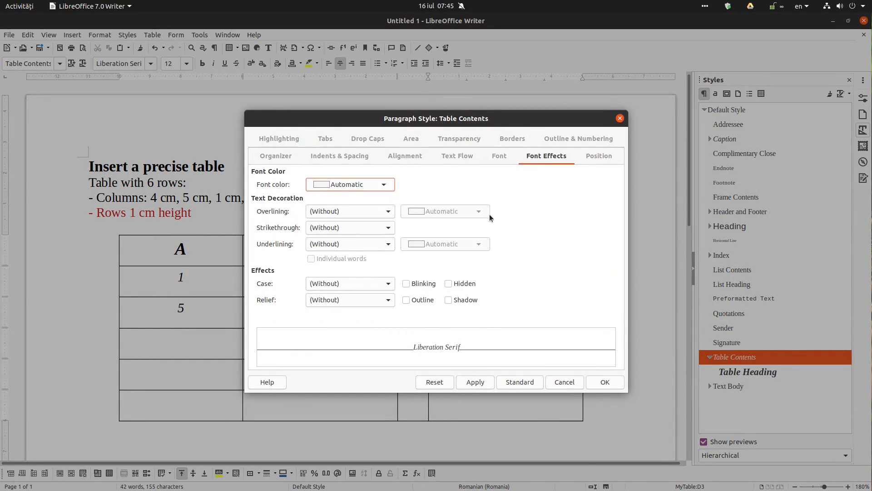
left_click(421, 157)
left_click(277, 205)
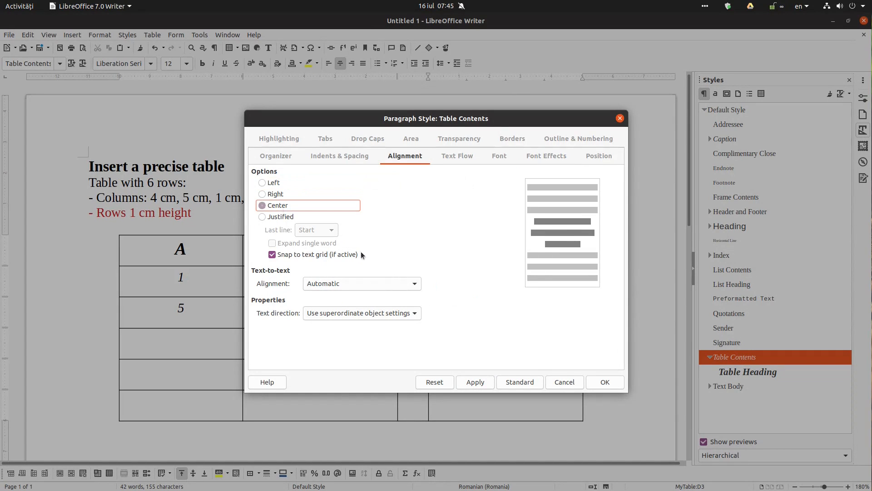
left_click(487, 382)
left_click(356, 156)
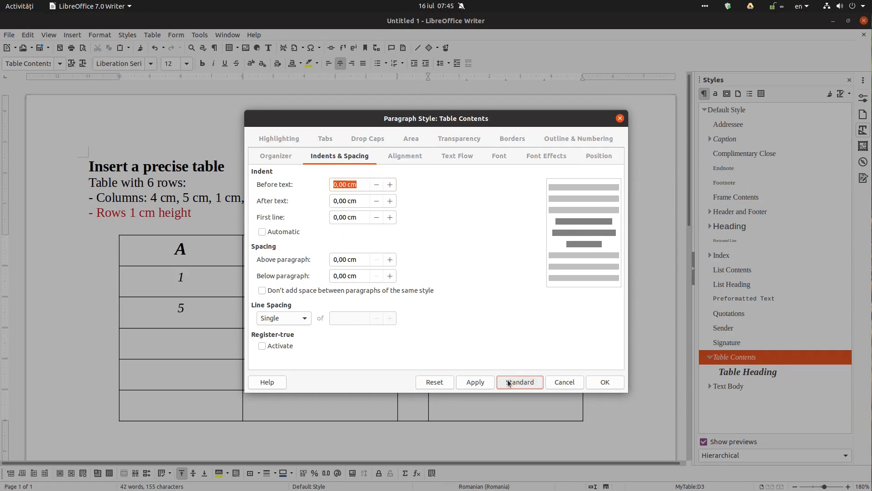
left_click(598, 382)
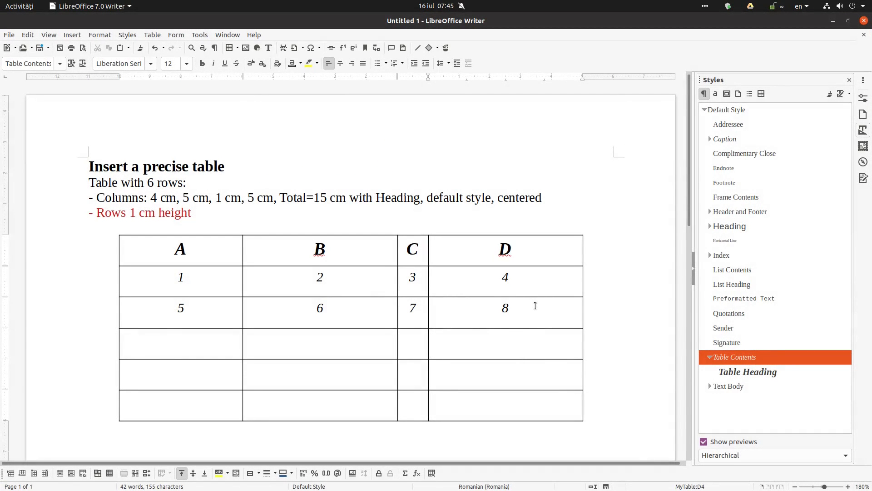
Leave the table and show the program's version information.
left_click(516, 213)
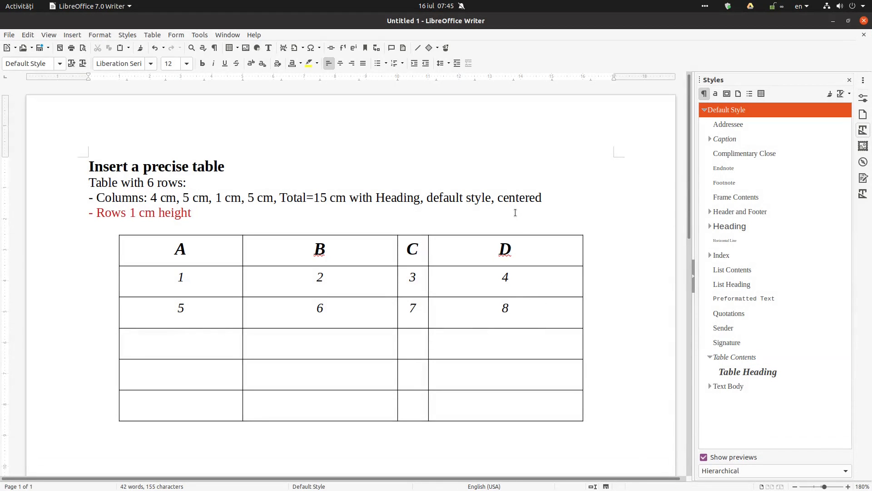
left_click(258, 35)
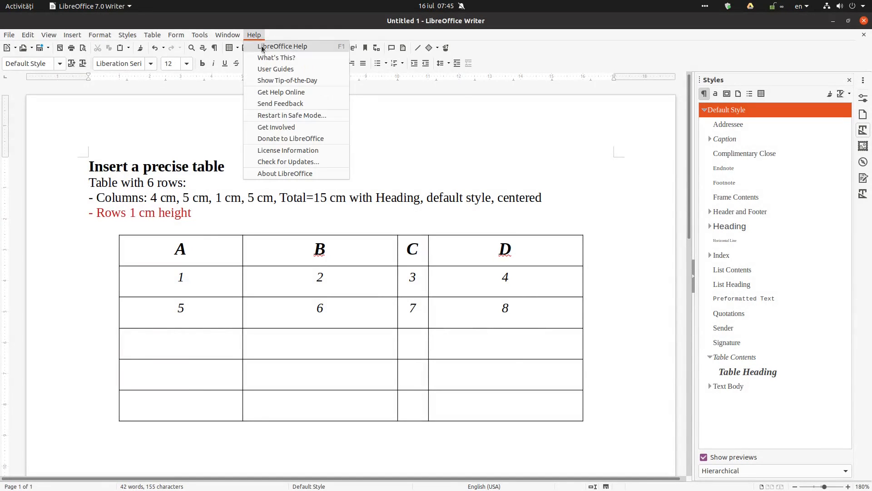
left_click(274, 172)
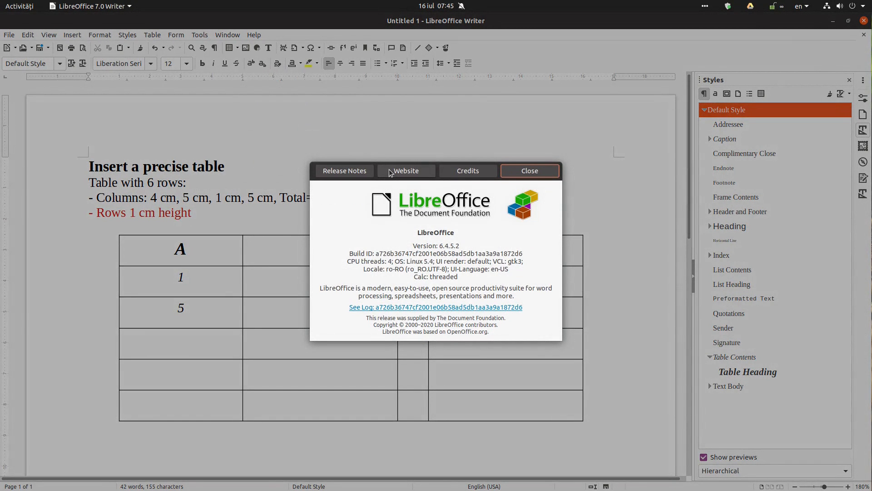